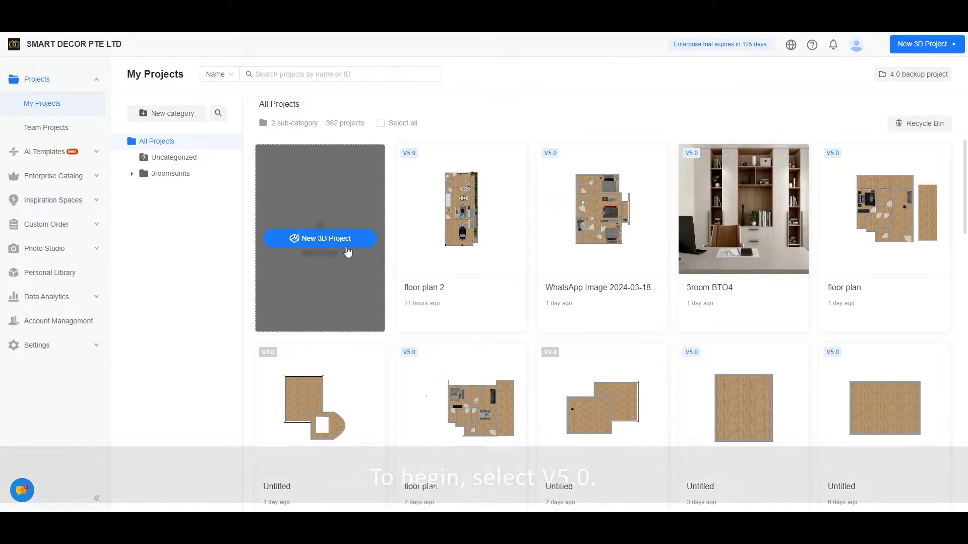
Step: Create a new 3D project in Coohom using tool version V5.0
click(344, 241)
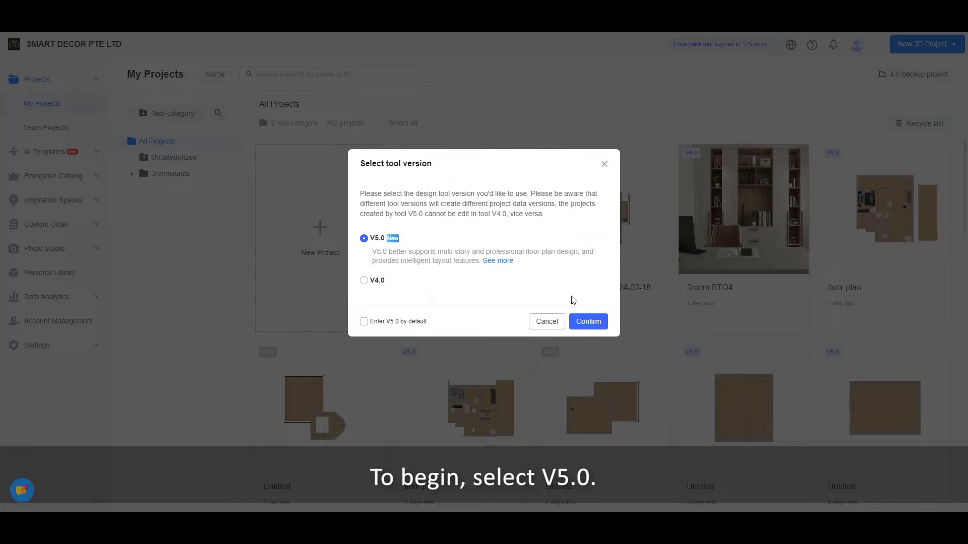
click(588, 321)
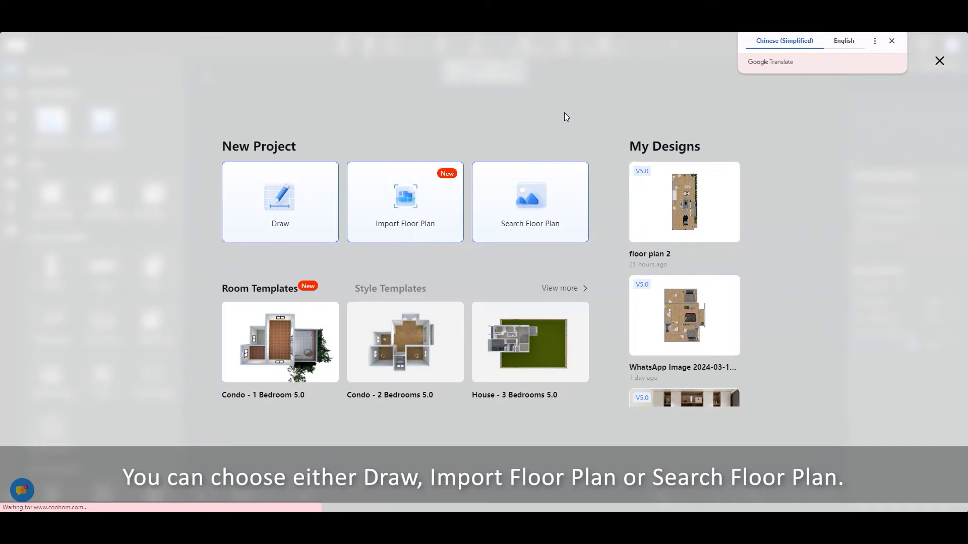
Step: Import the Desktop WhatsApp floor plan image using Recognize and generate
click(405, 218)
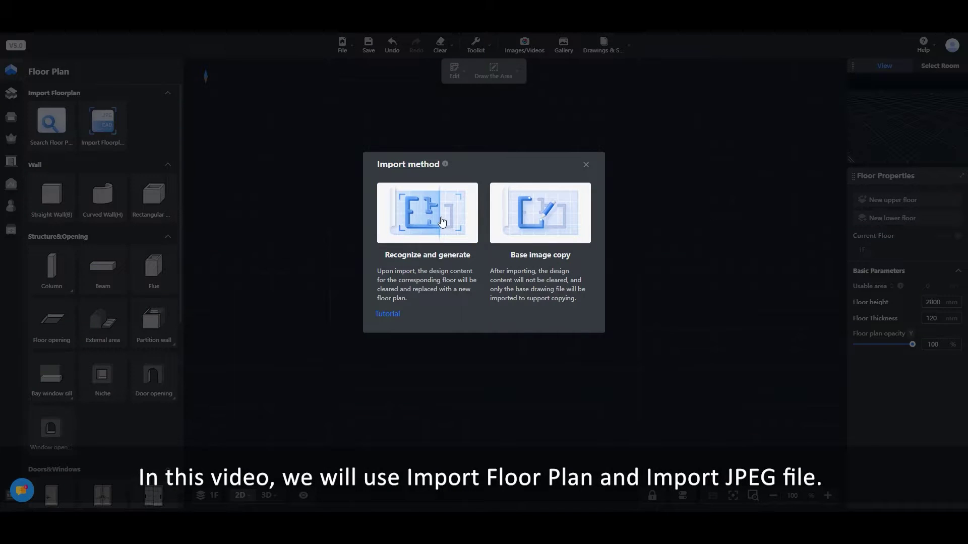
click(427, 213)
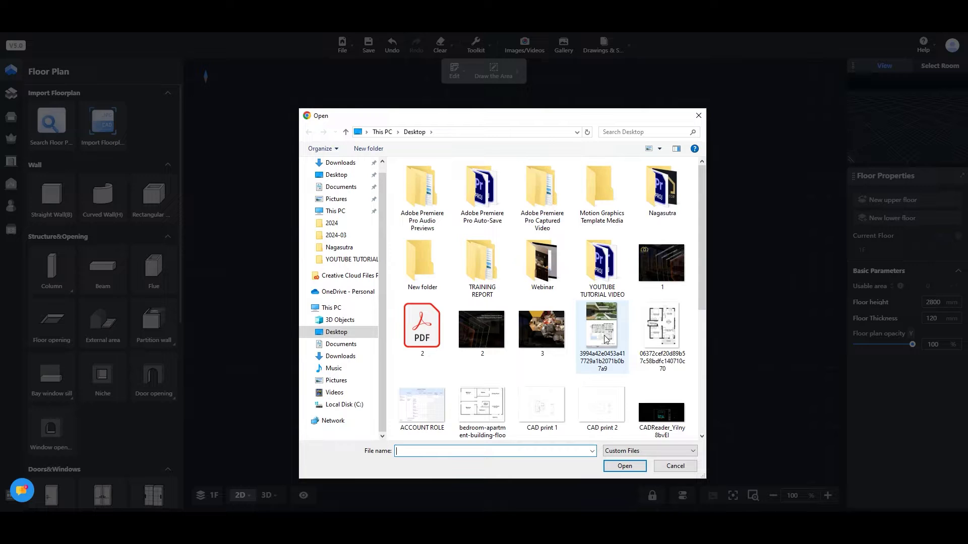
scroll(605, 302, down, 3)
scroll(637, 303, down, 3)
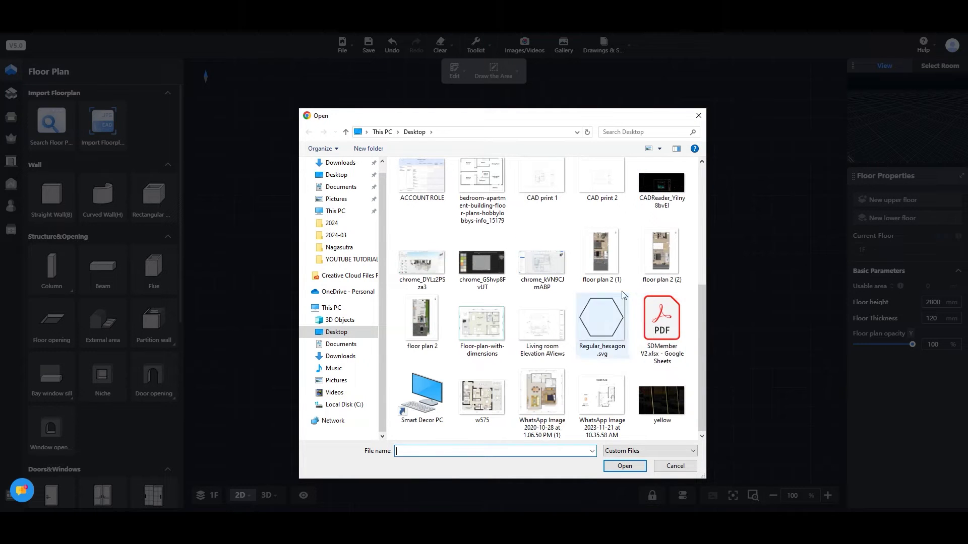
click(555, 401)
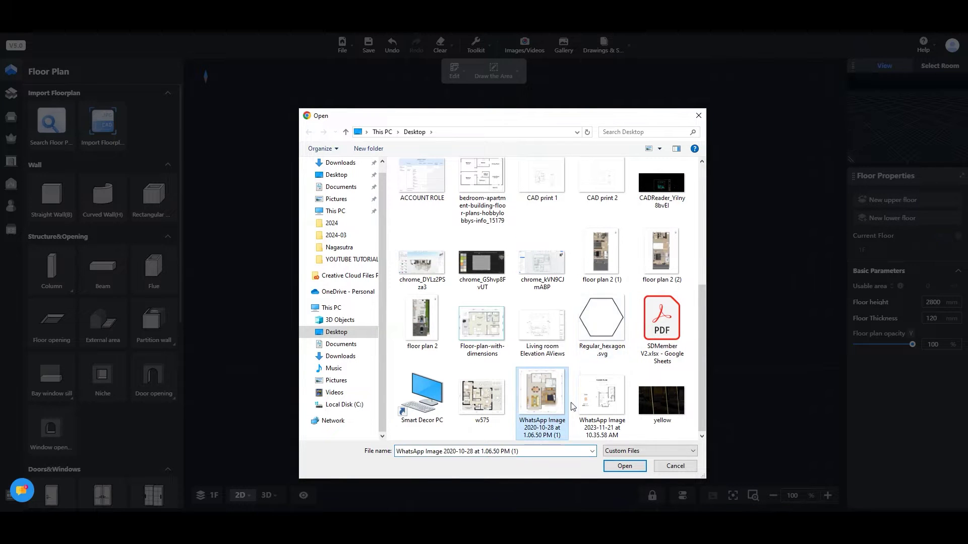
click(624, 466)
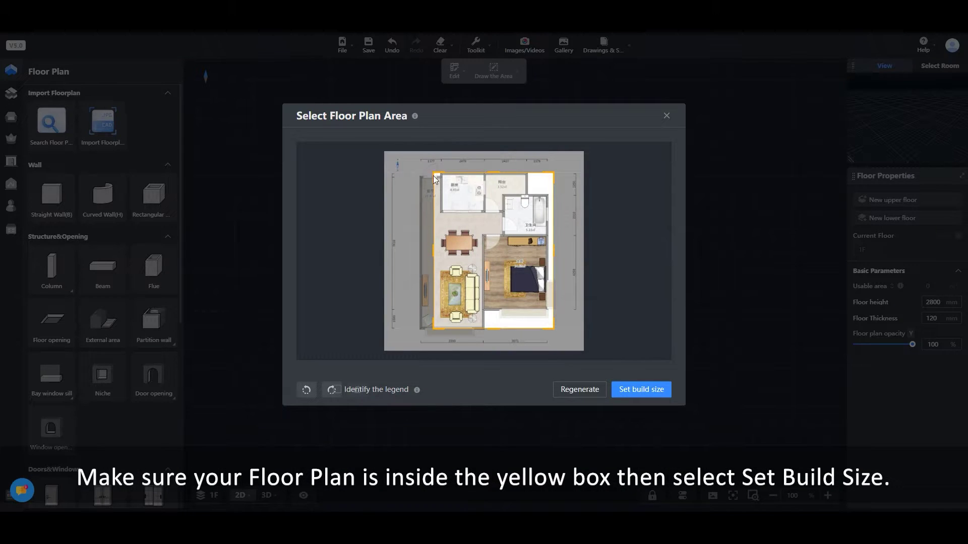
Step: Crop around the plan, scale it to the 2479 mm top wall, and auto-generate walls
drag(434, 176, 409, 154)
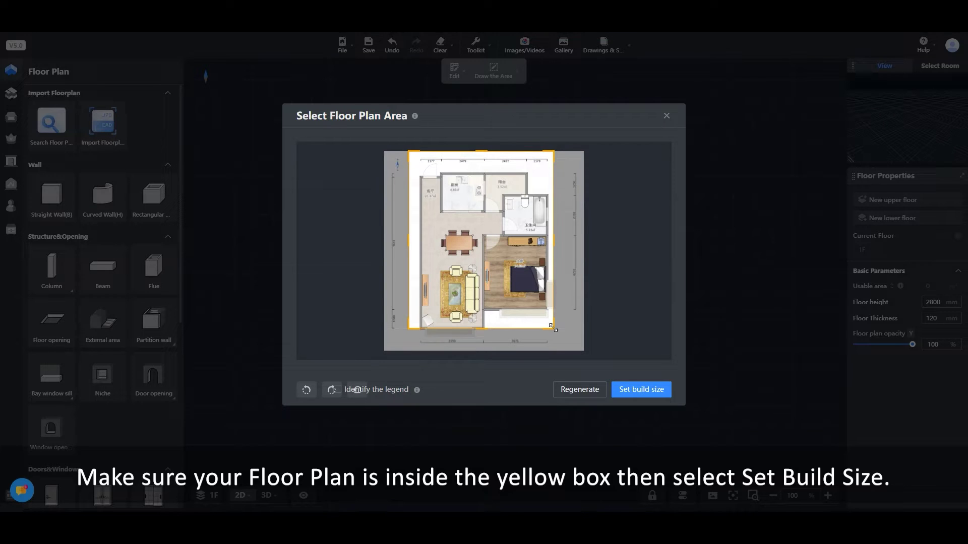
drag(552, 327, 557, 351)
click(640, 390)
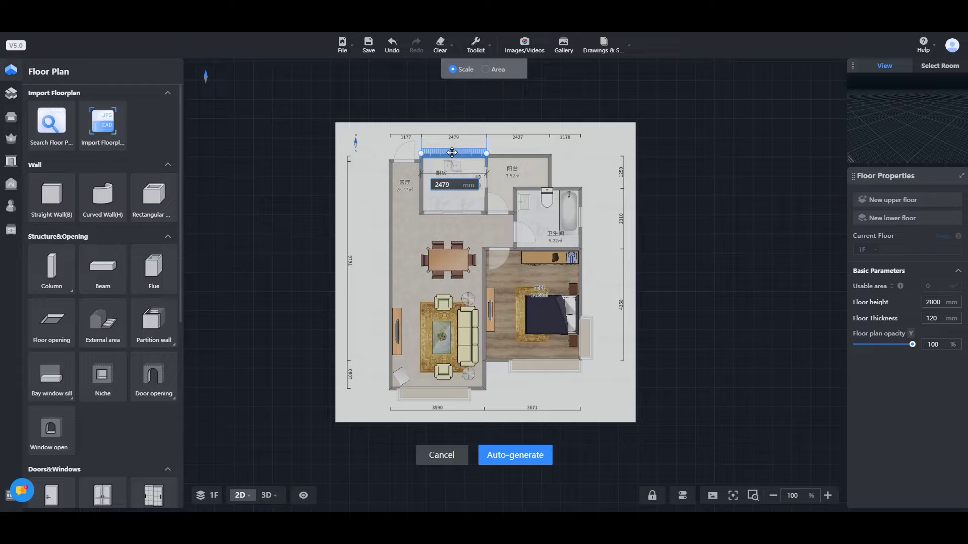
drag(452, 152, 459, 148)
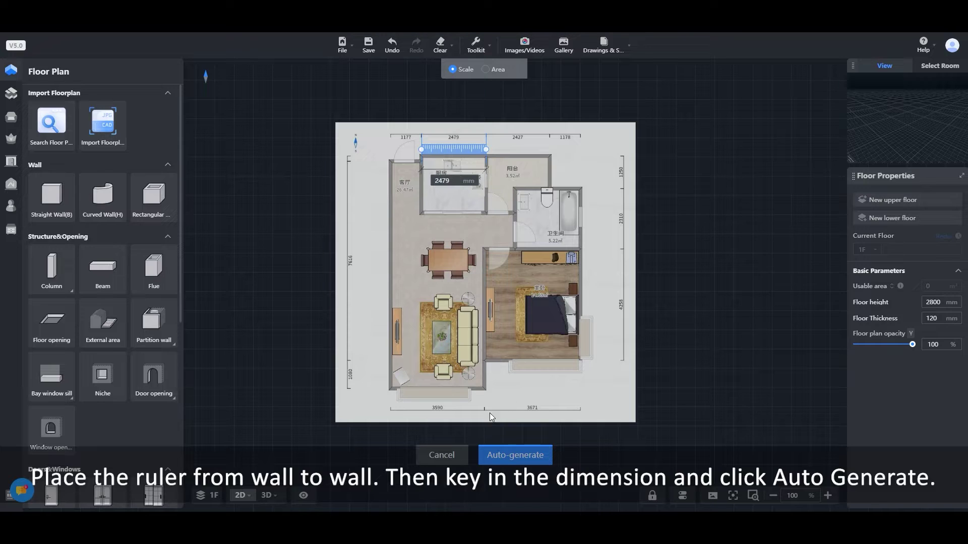
click(500, 455)
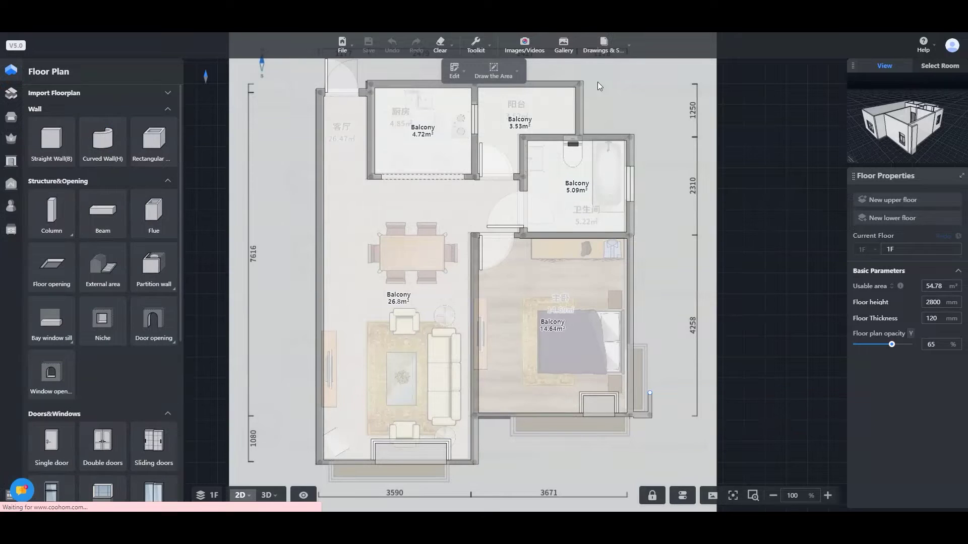
scroll(540, 332, down, 3)
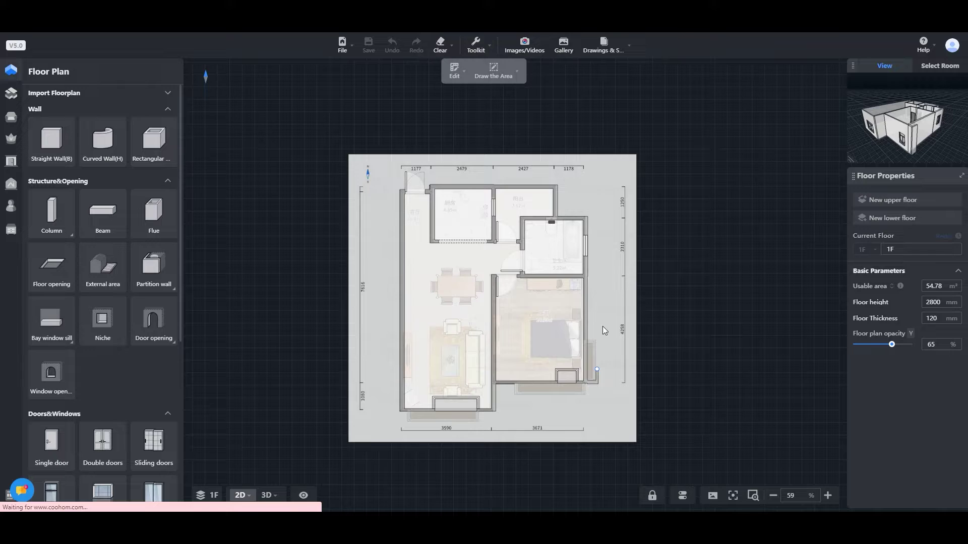
scroll(565, 321, up, 1)
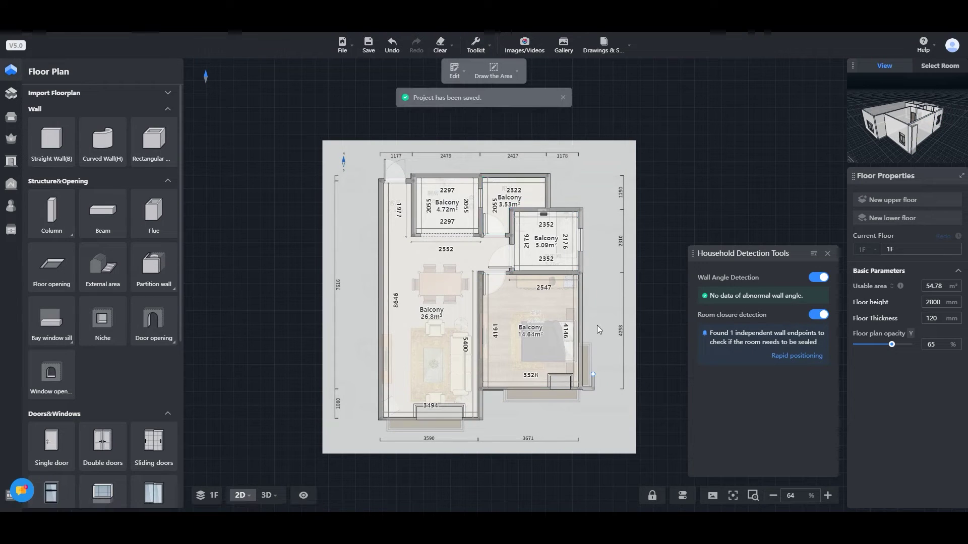
Step: Dismiss the household detection report, orbit the apartment in 3D, then return to 2D Floor
click(828, 255)
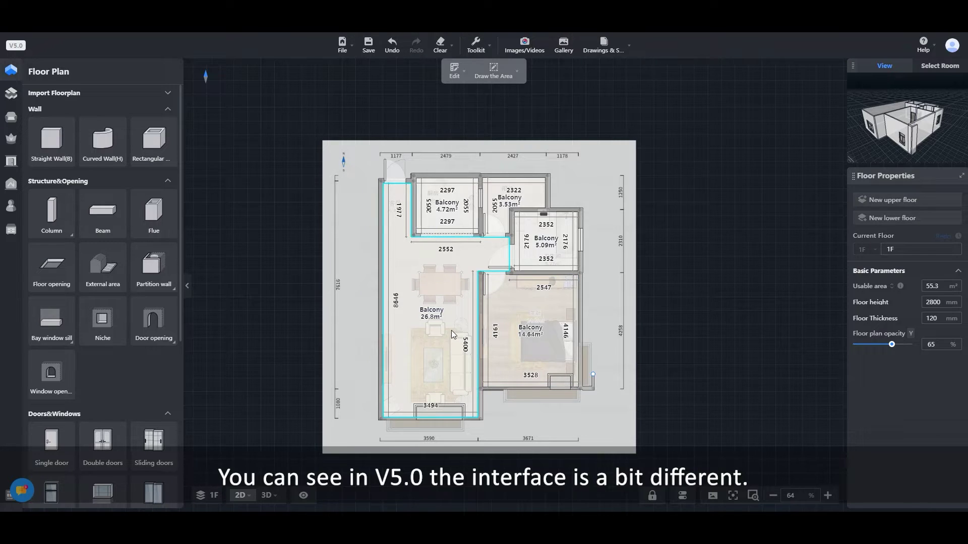
scroll(452, 330, up, 1)
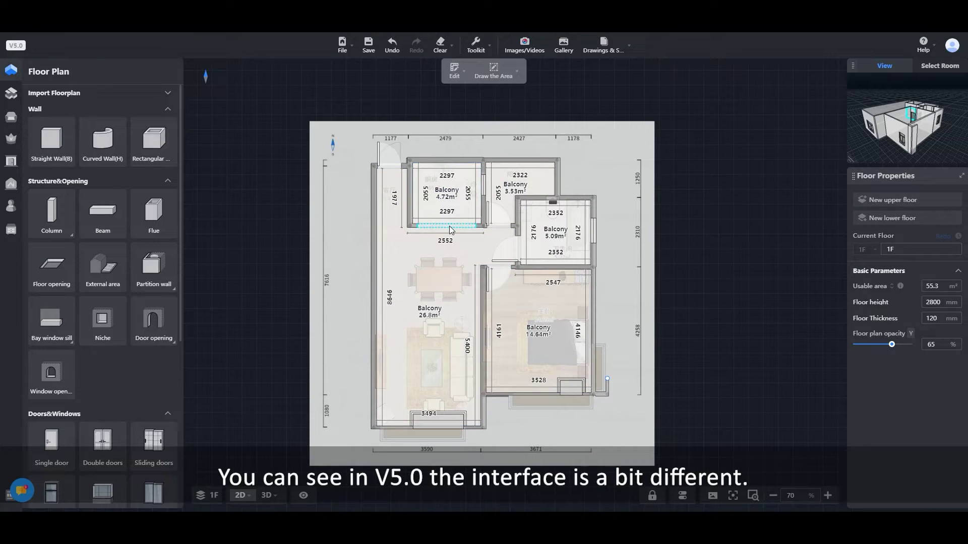
click(266, 495)
mouse_move(552, 330)
mouse_down()
mouse_move(657, 439)
mouse_move(457, 488)
mouse_up()
click(241, 495)
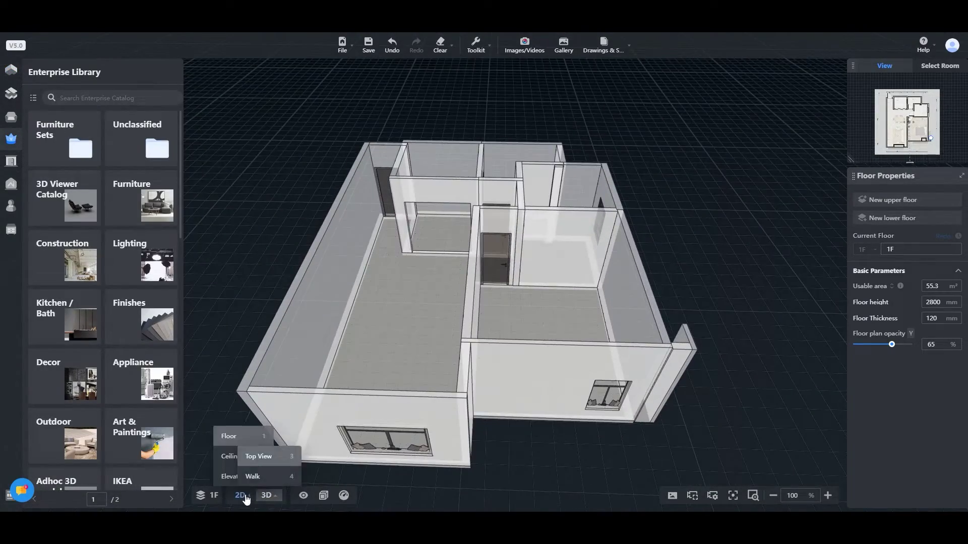
click(240, 436)
Step: Place Sliding doors in the small top room's wall from Doors&Windows
click(450, 226)
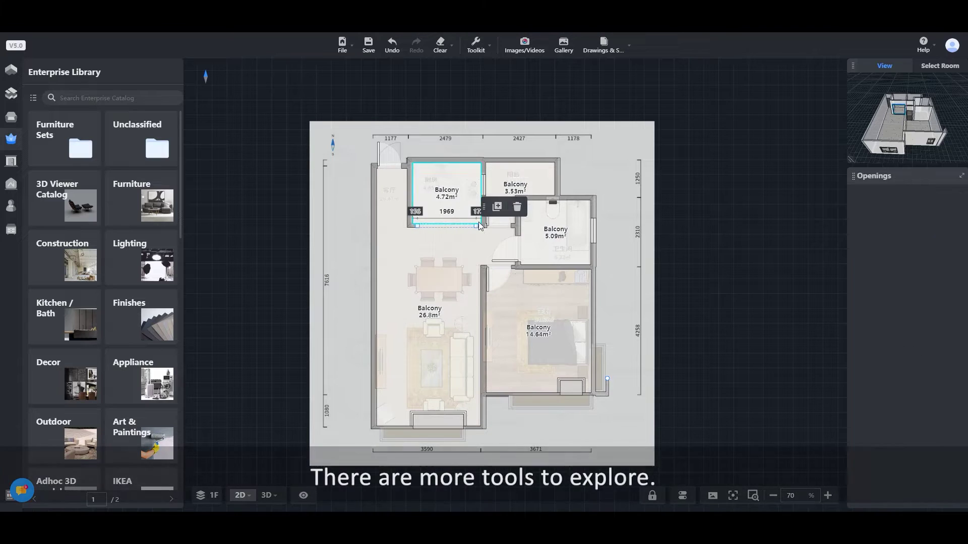
click(511, 235)
click(11, 70)
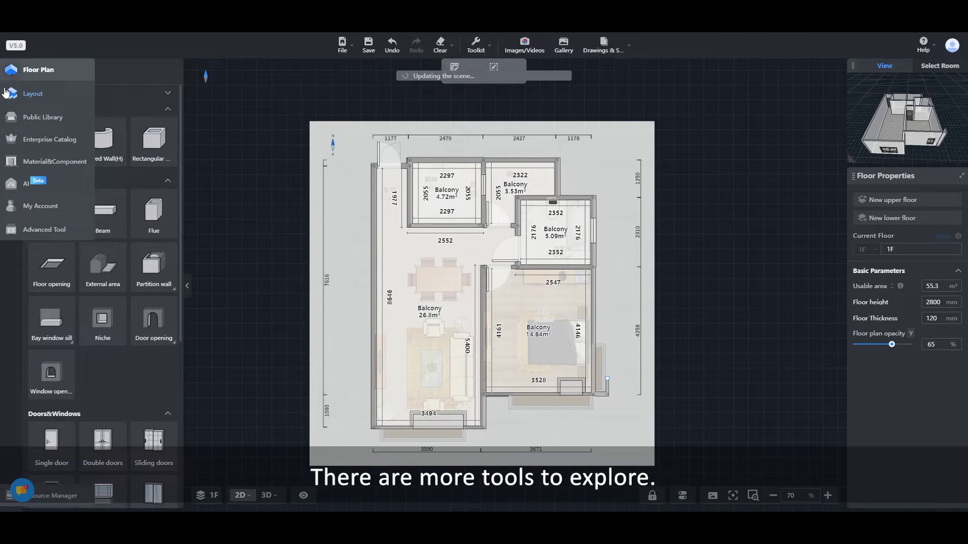
scroll(131, 369, down, 4)
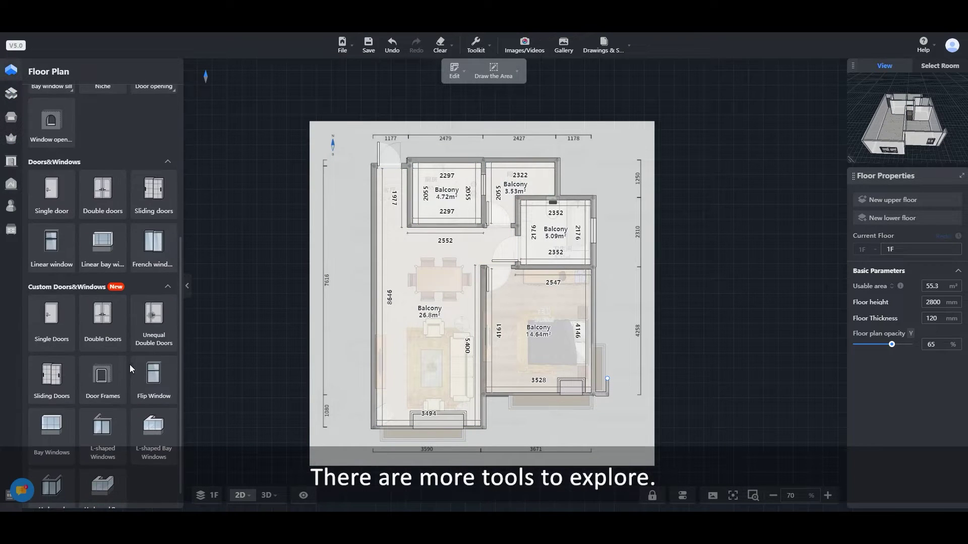
click(155, 197)
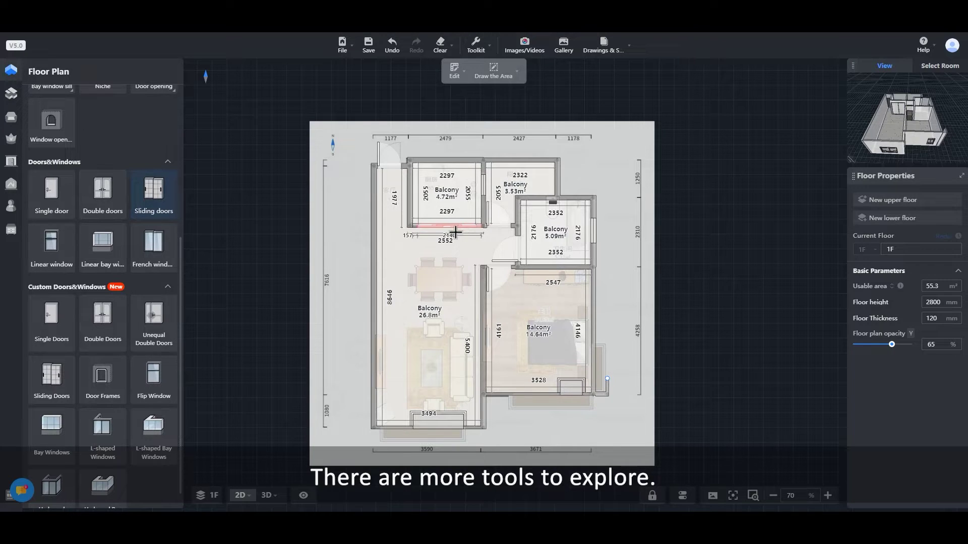
click(456, 231)
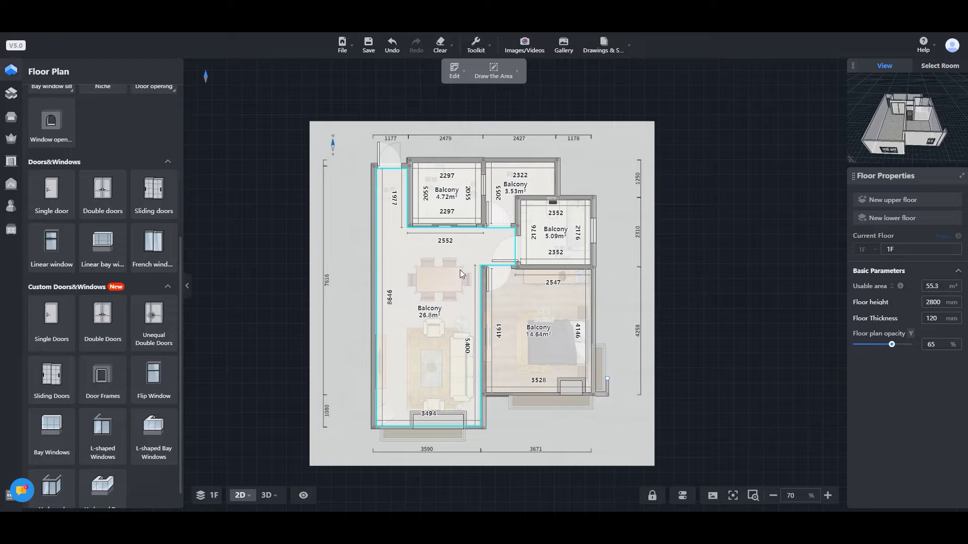
Step: Flip the entry door's swing, delete the bottom bay window, and check in 3D
click(389, 165)
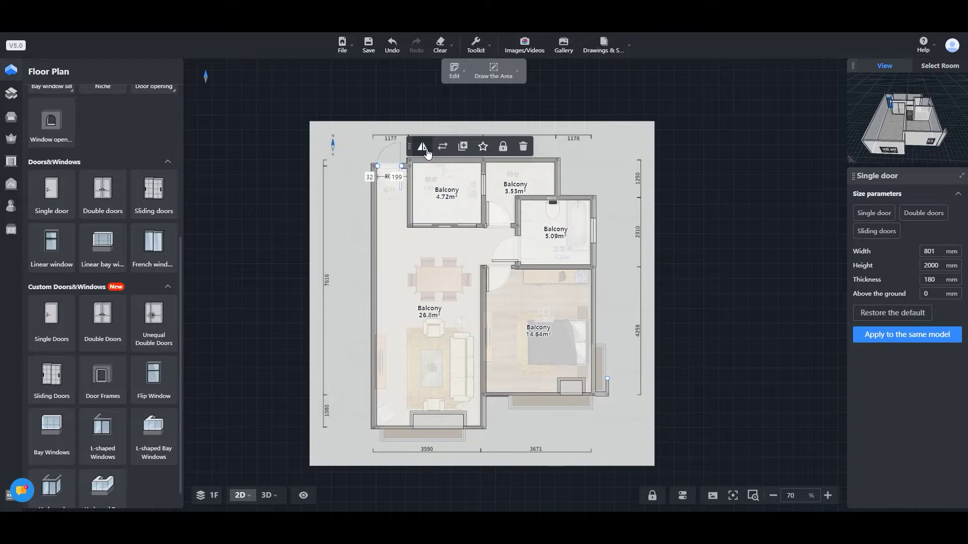
click(422, 147)
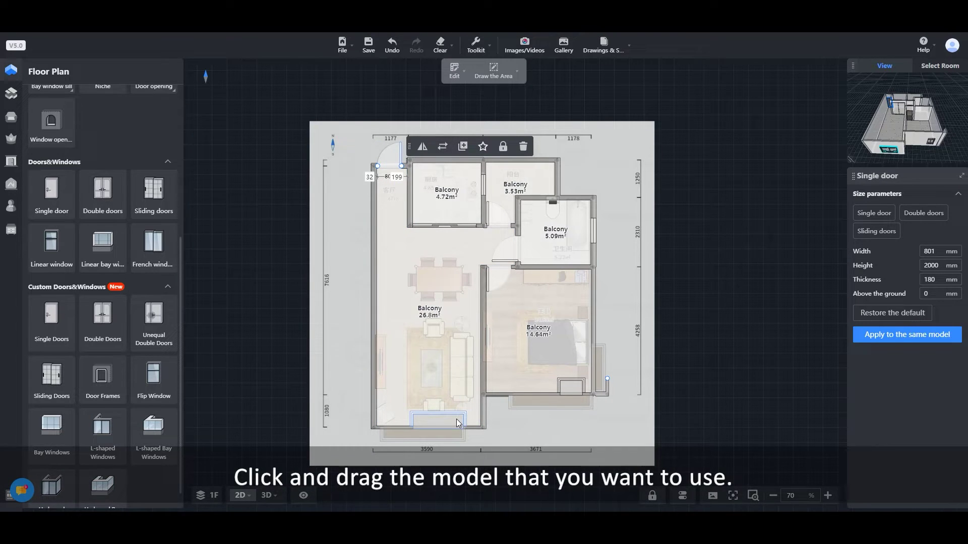
click(439, 420)
click(584, 412)
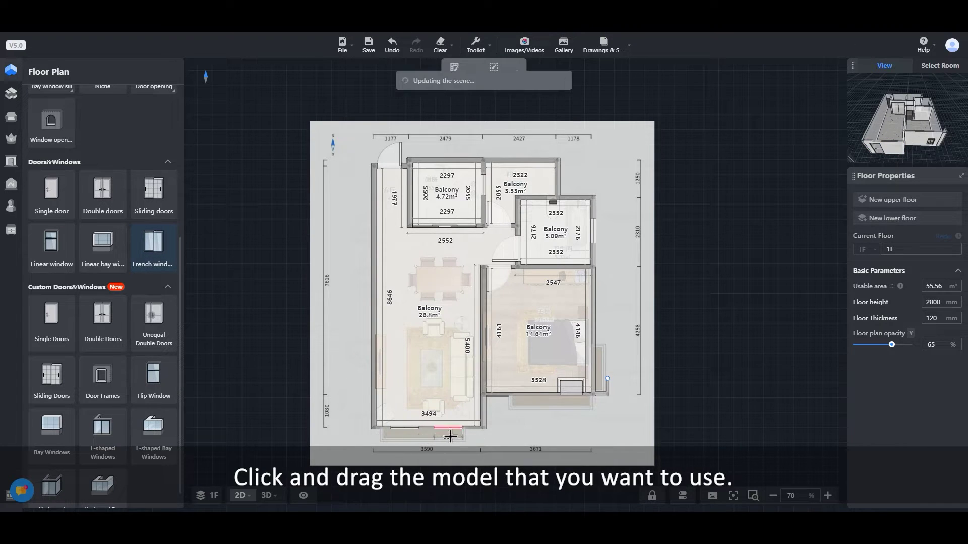
click(267, 495)
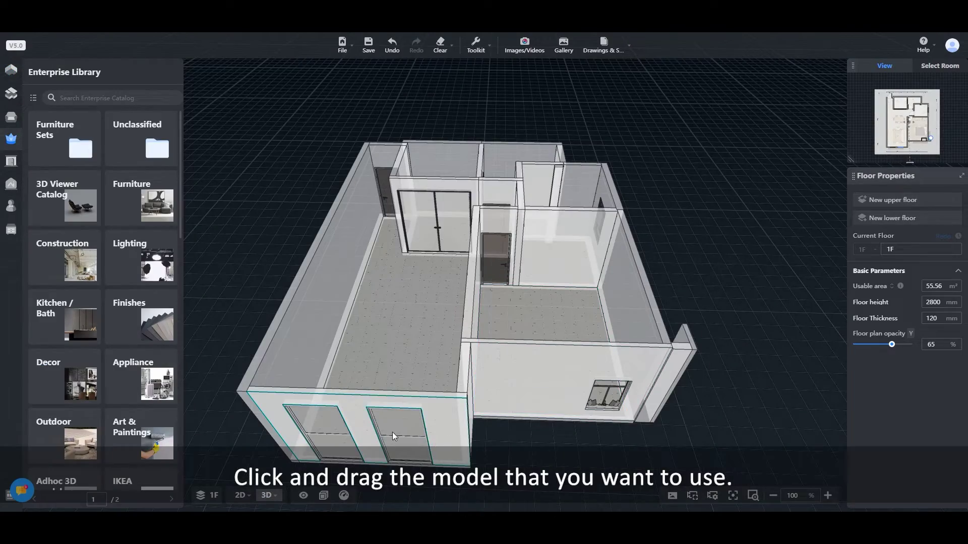
drag(545, 445, 355, 363)
Step: Back in 2D, retype the 26.8 m² Balcony area as a Living room and reposition its label
click(240, 495)
click(242, 454)
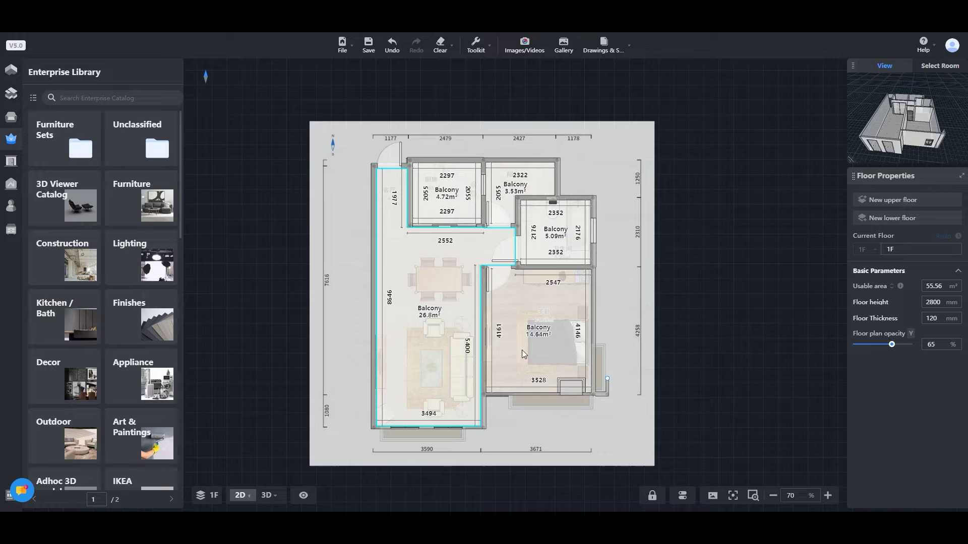
click(438, 312)
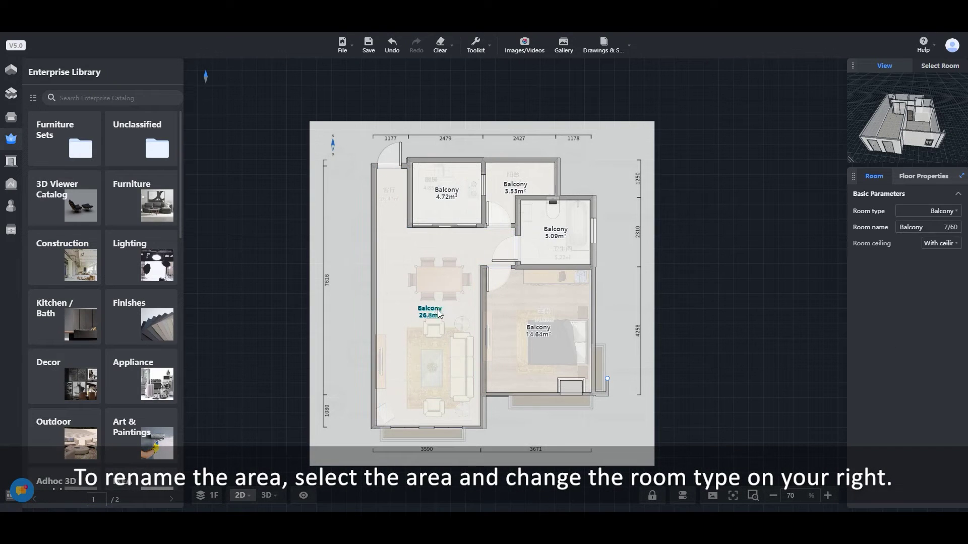
click(924, 219)
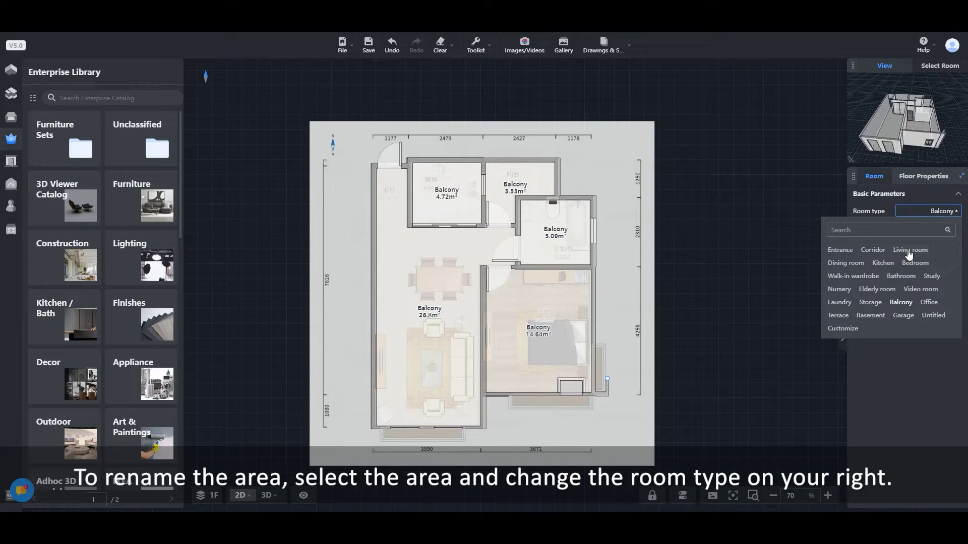
click(909, 251)
drag(431, 314, 432, 371)
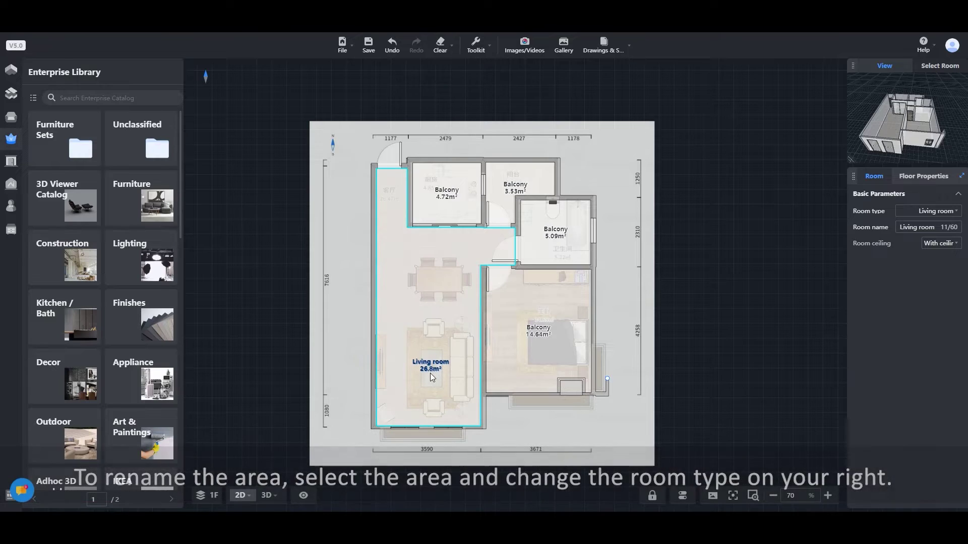
click(535, 75)
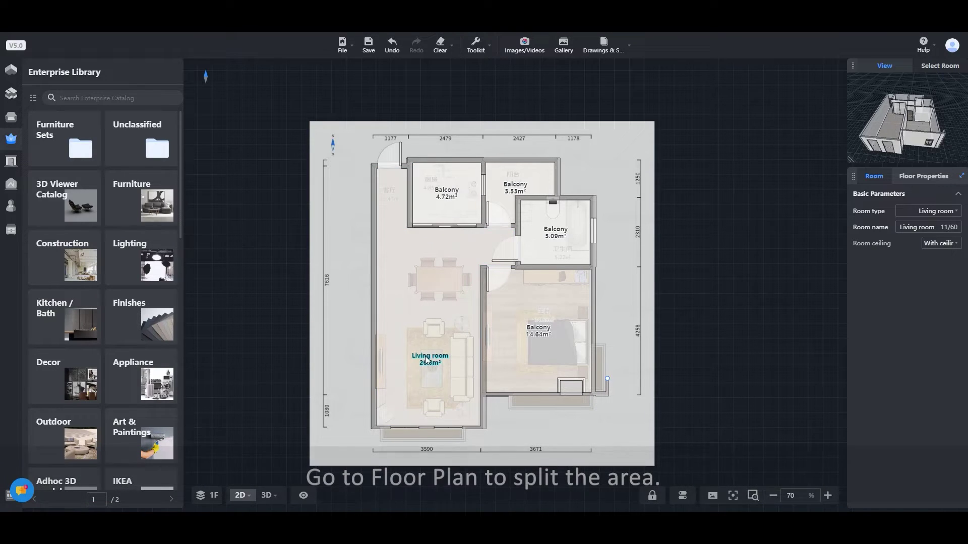
click(31, 70)
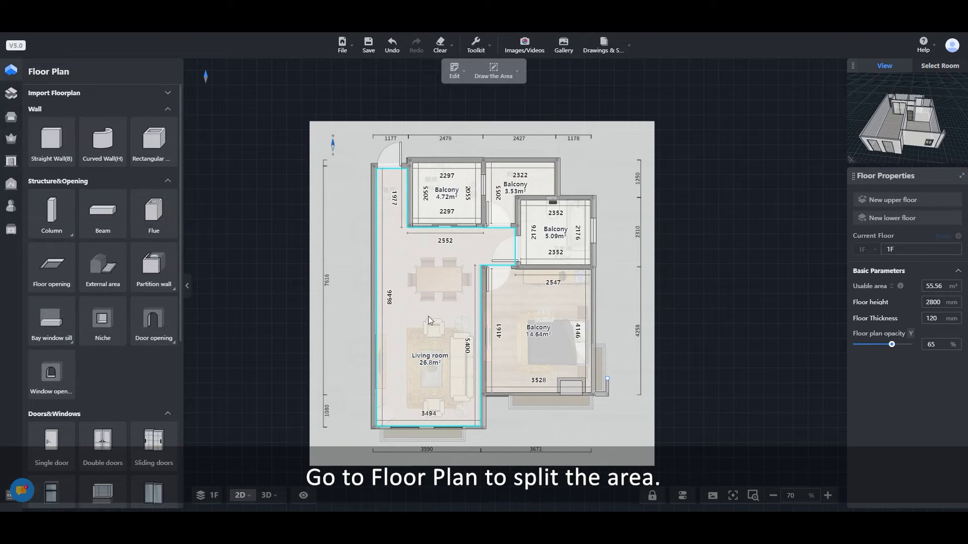
Step: Draw a rectangular Ground area around the dining table
click(494, 75)
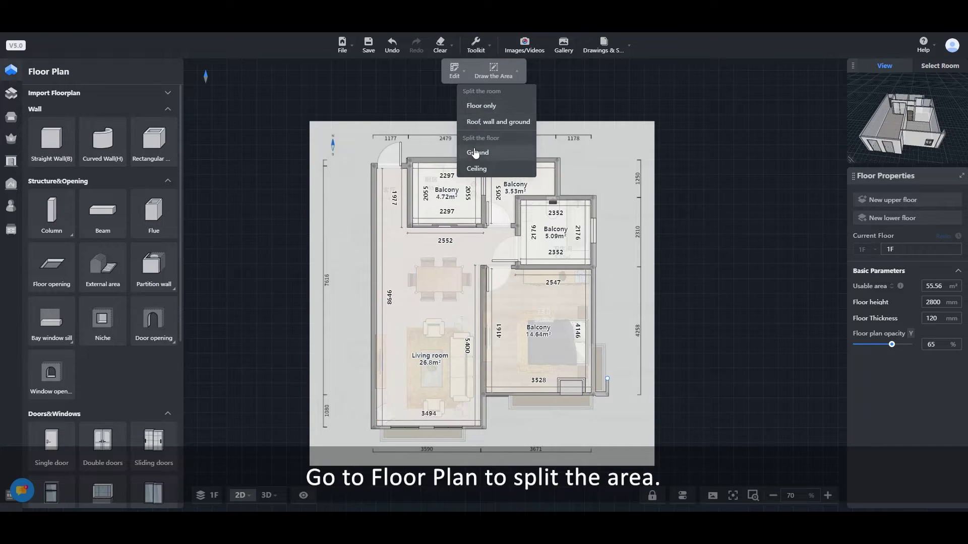
click(498, 122)
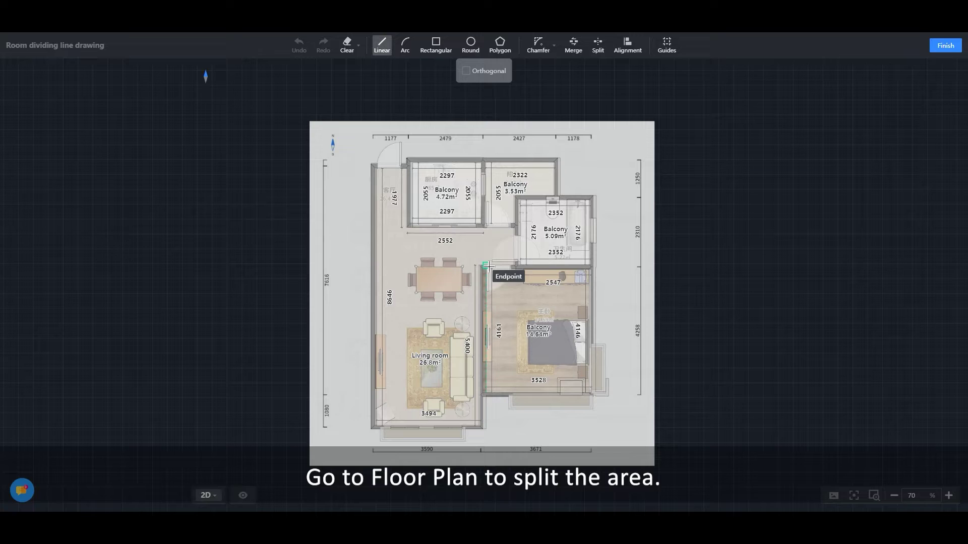
click(439, 47)
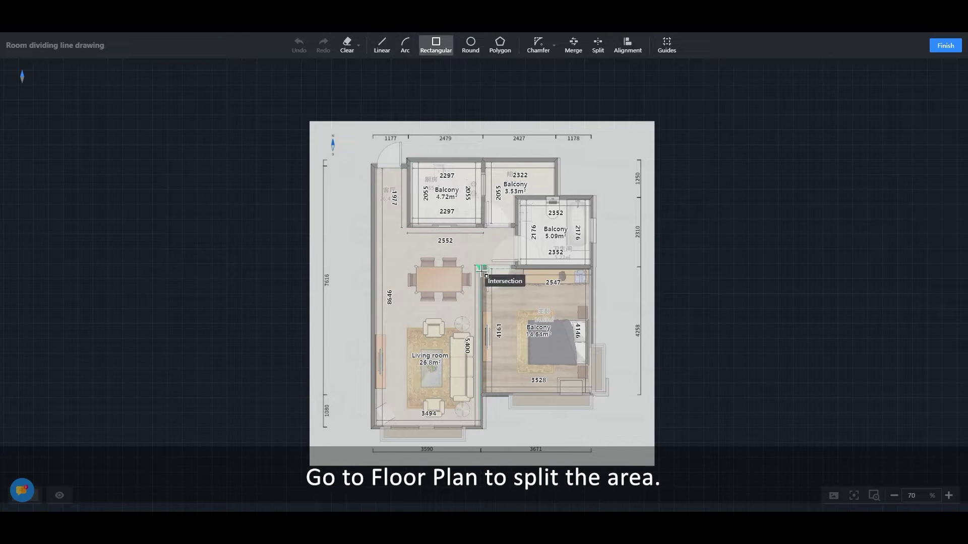
drag(481, 267, 375, 310)
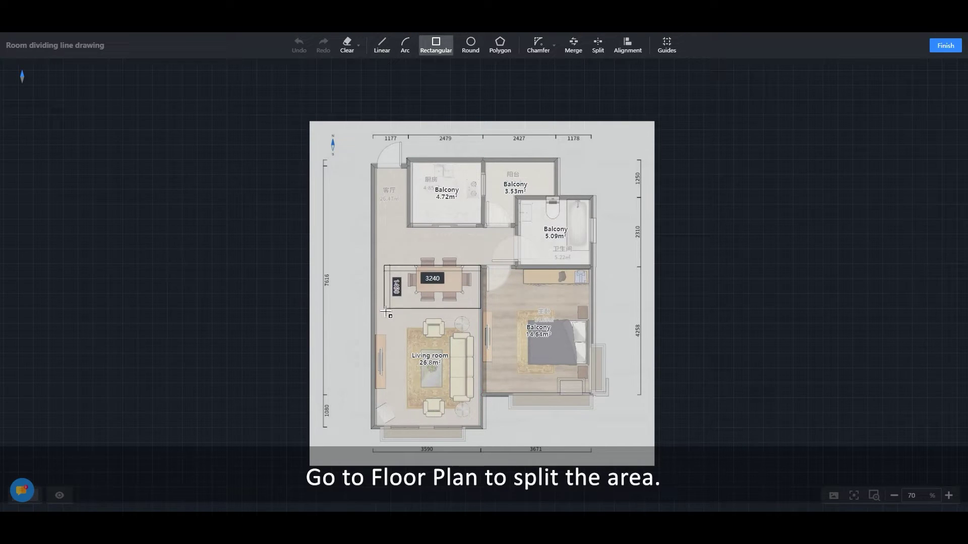
key(Escape)
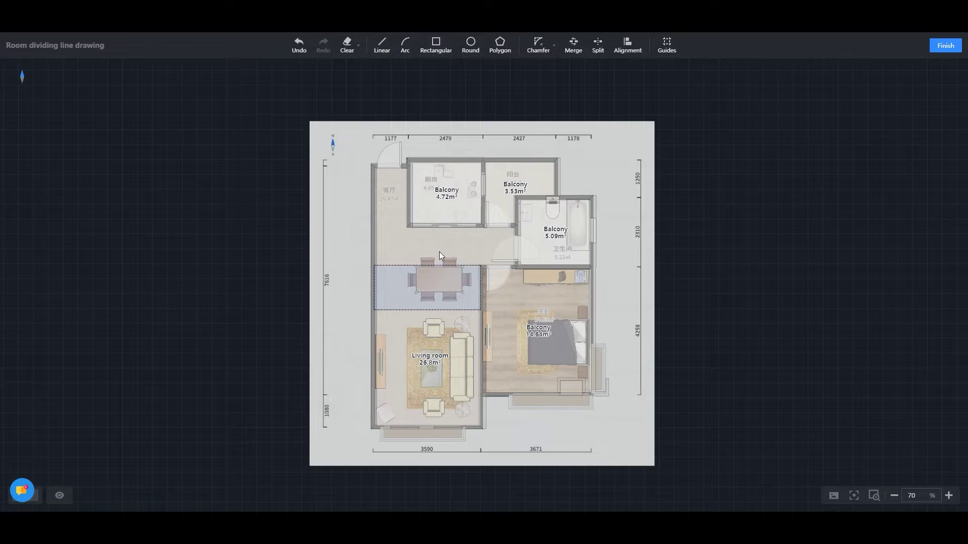
Step: Raise the rectangle's top edge and finish, creating the new room divisions
drag(437, 267, 438, 252)
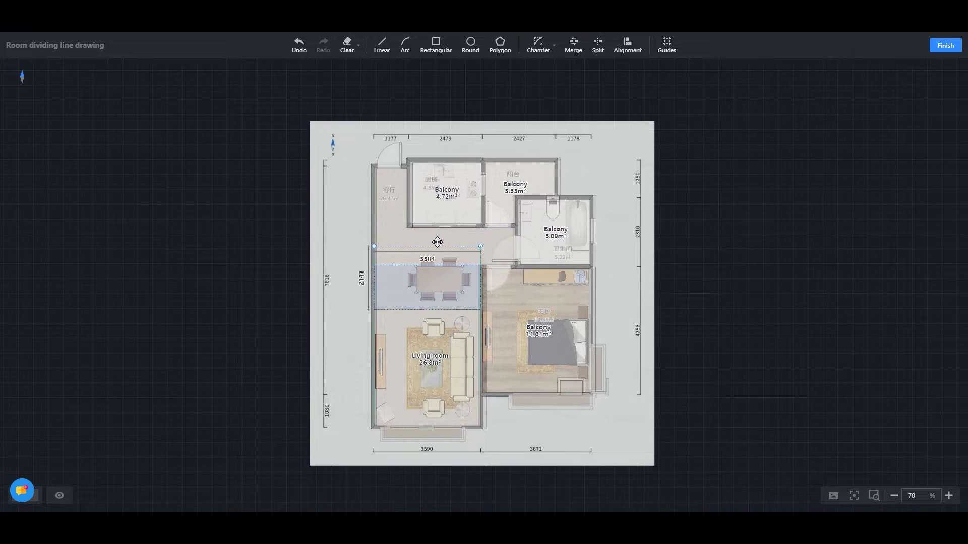
click(417, 259)
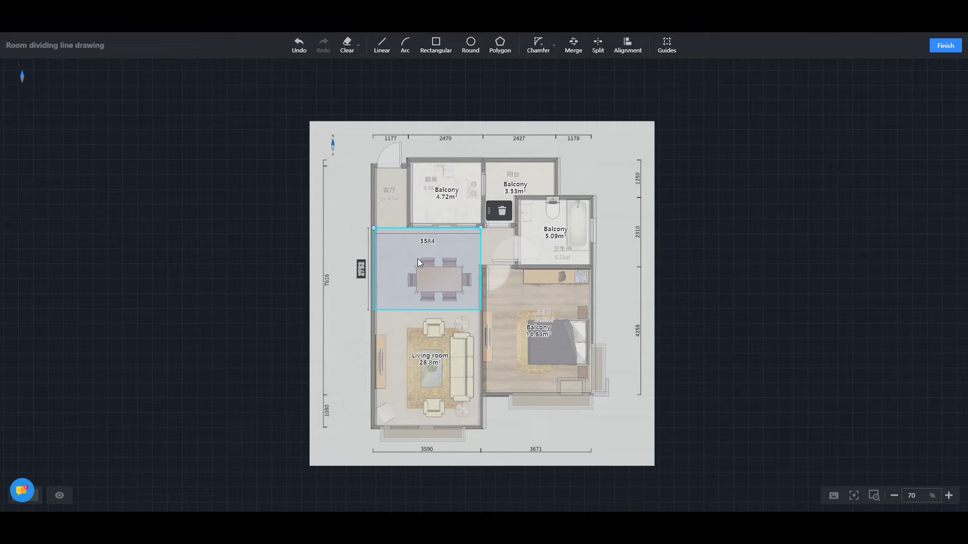
click(448, 292)
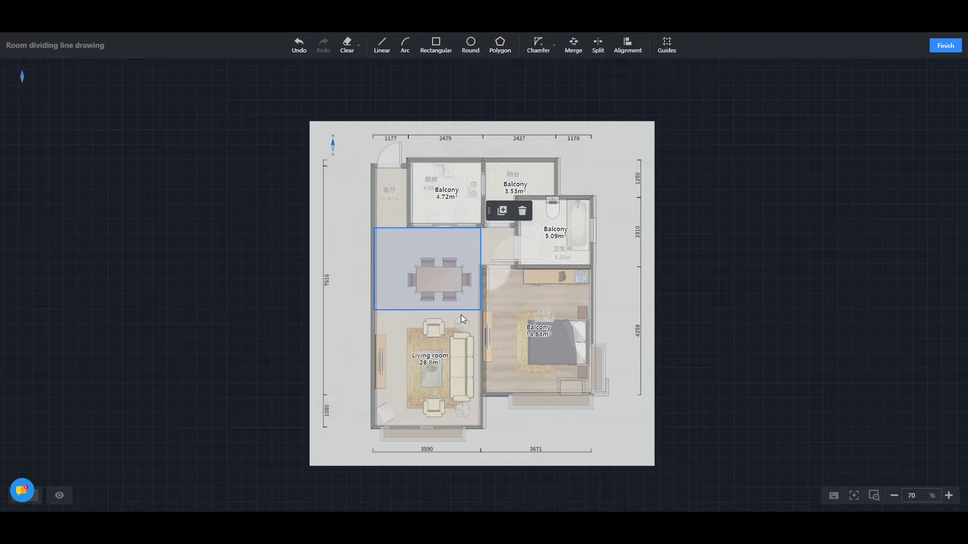
click(438, 310)
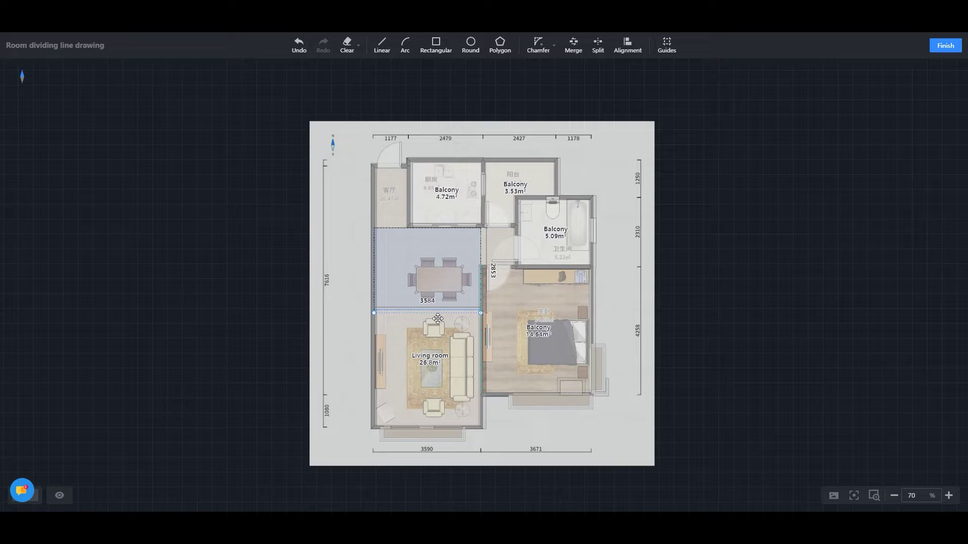
click(445, 257)
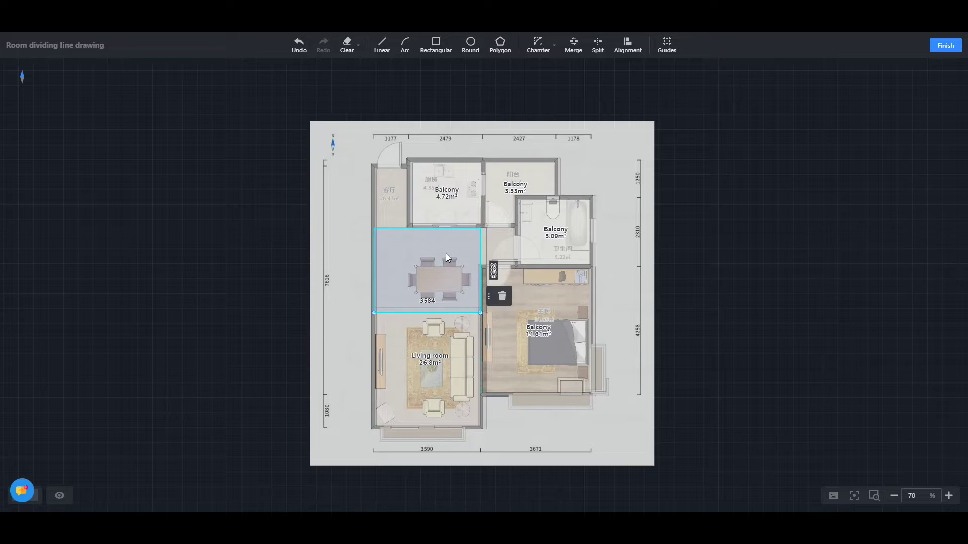
click(942, 47)
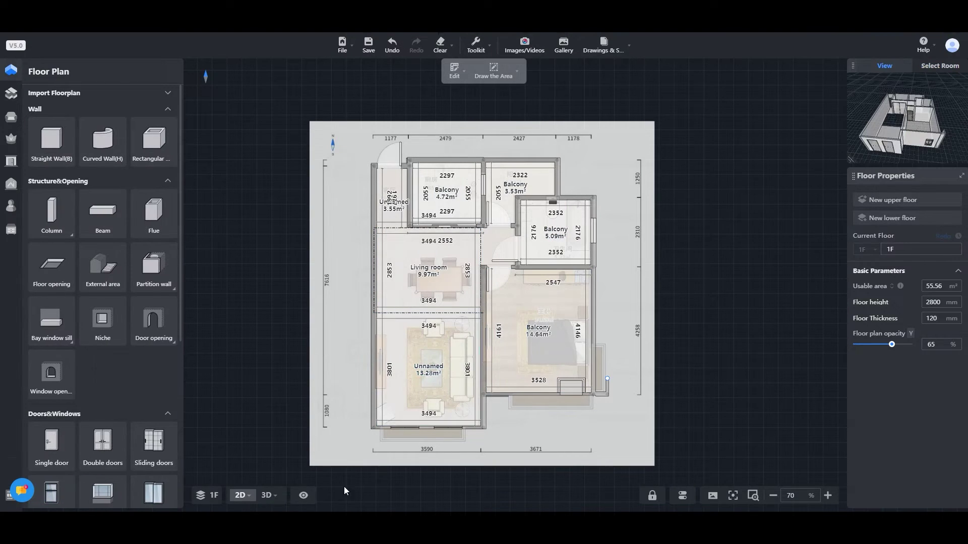
Step: Select the living room to begin renaming it
click(428, 274)
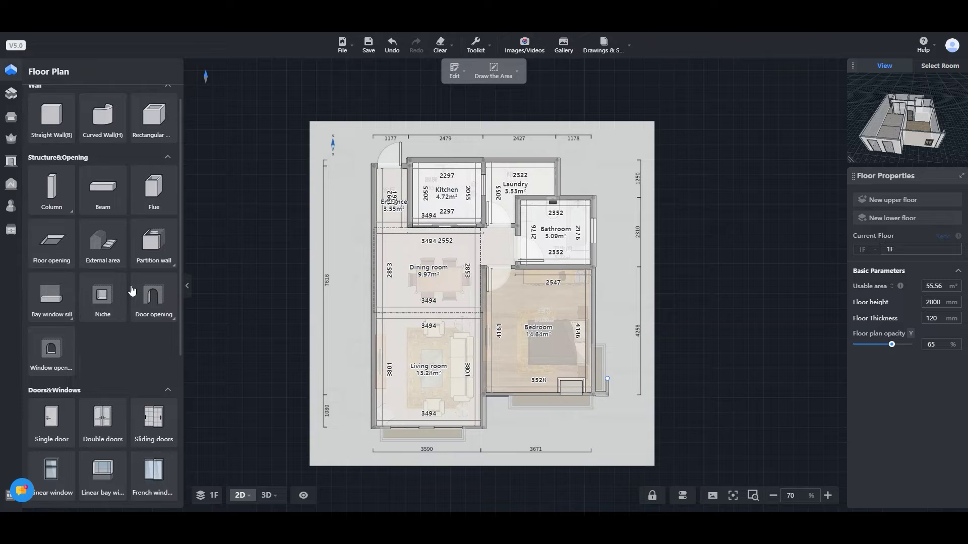
Step: Place a Seats & Sofas couch set in the living room, rotated 90°
mouse_move(11, 94)
click(11, 119)
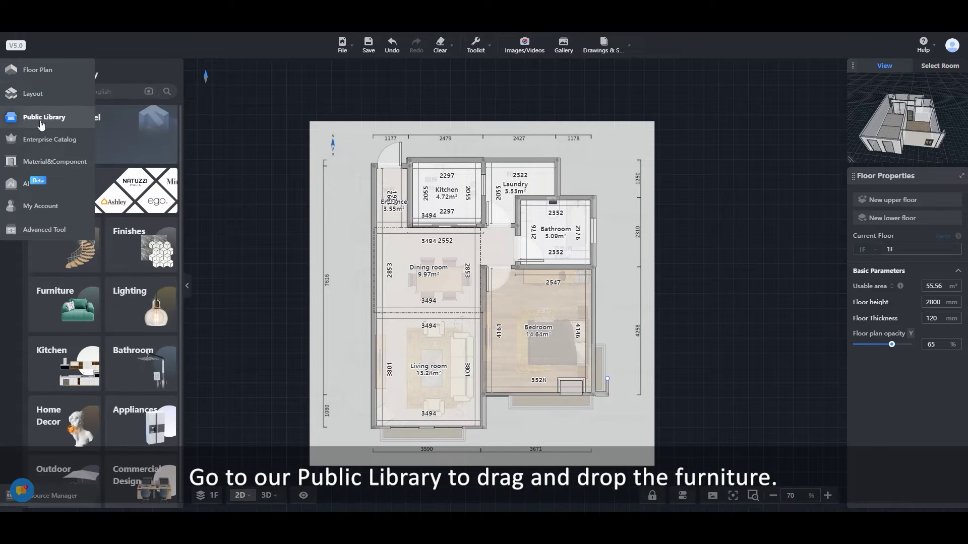
click(73, 323)
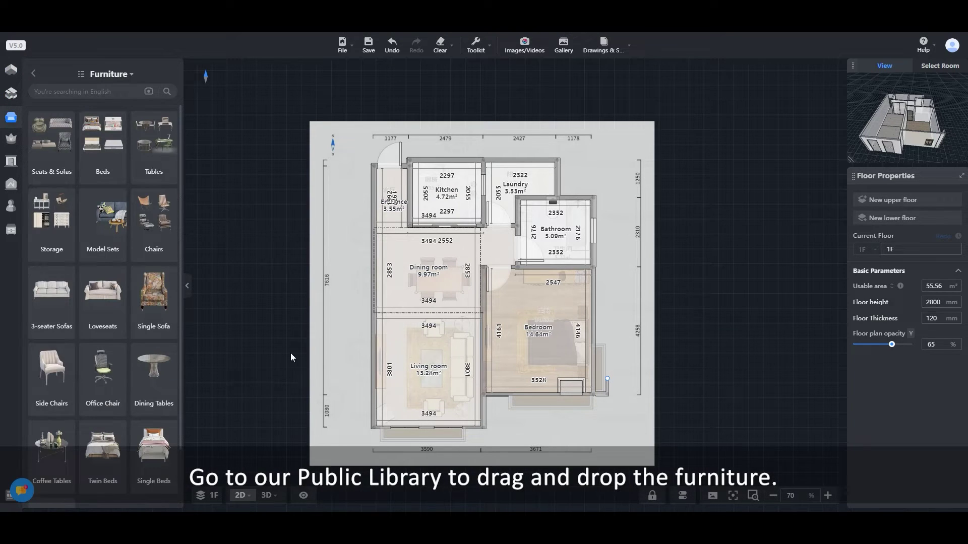
click(71, 123)
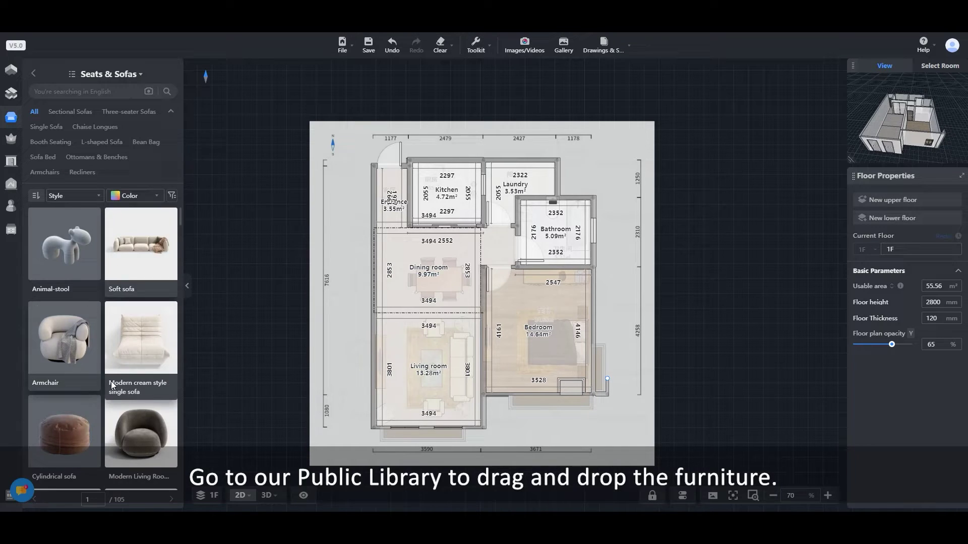
scroll(112, 384, down, 5)
mouse_move(141, 439)
mouse_down()
mouse_move(458, 368)
mouse_move(504, 283)
mouse_up()
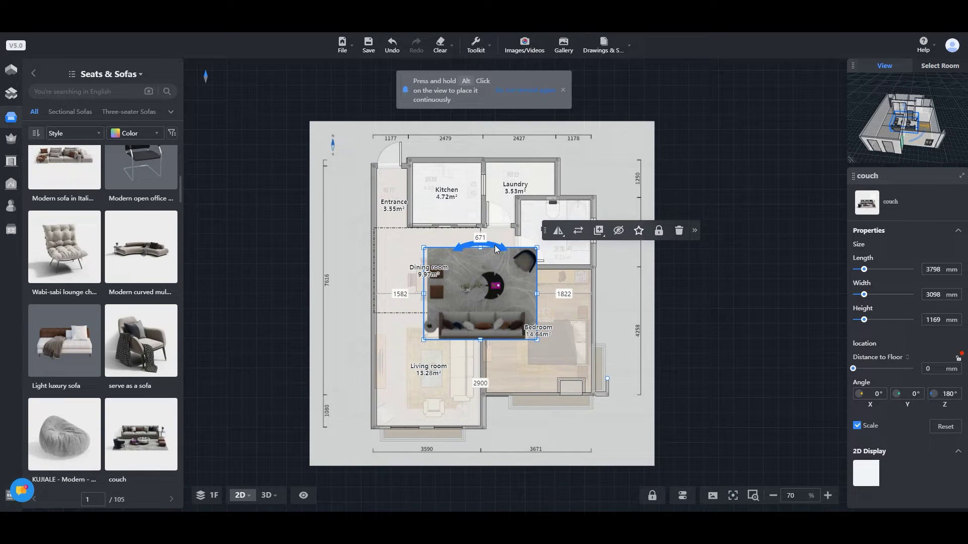
mouse_move(496, 249)
mouse_down()
mouse_move(513, 284)
mouse_move(463, 364)
mouse_up()
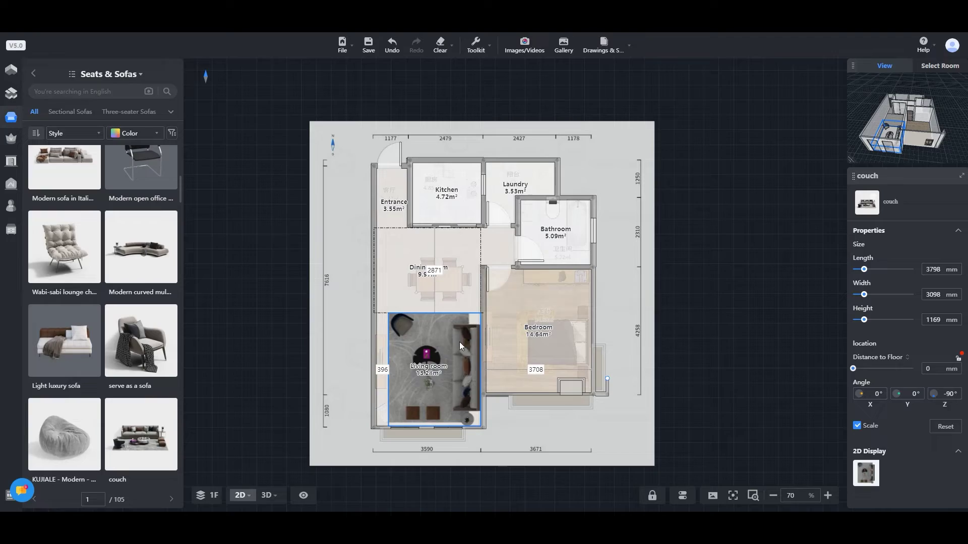
Step: Inspect the couch set in 3D, then return to the 2D floor plan
click(266, 495)
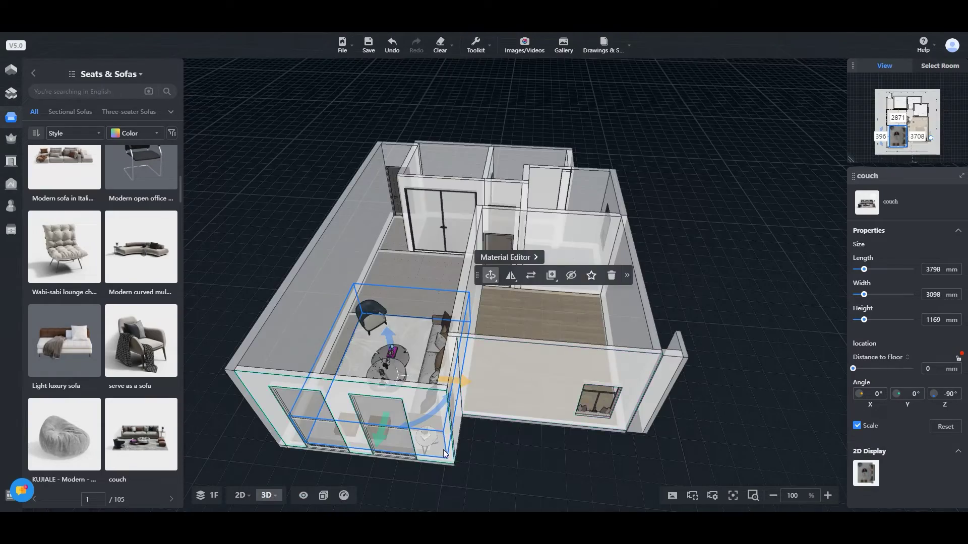
mouse_move(443, 450)
mouse_down()
mouse_move(689, 410)
mouse_move(454, 401)
mouse_up()
click(241, 495)
click(228, 436)
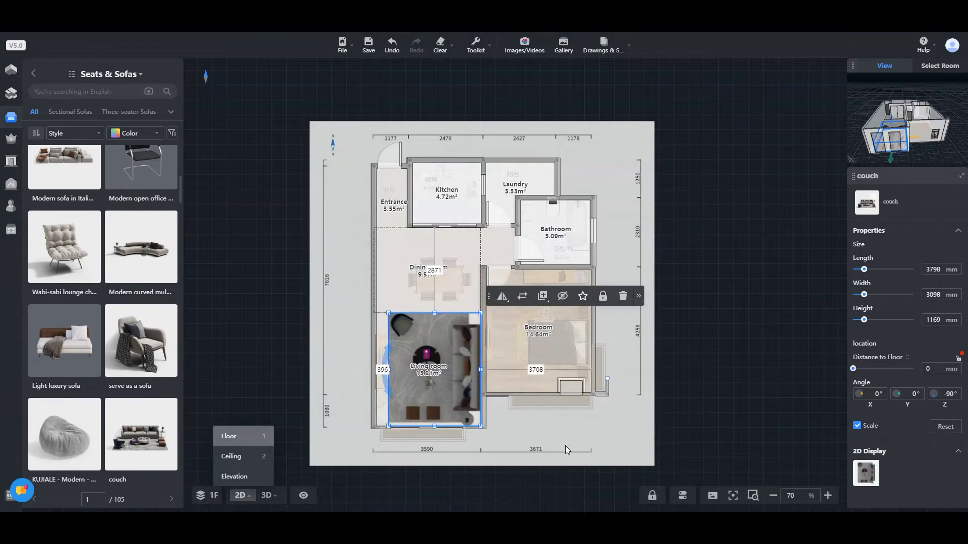
click(454, 397)
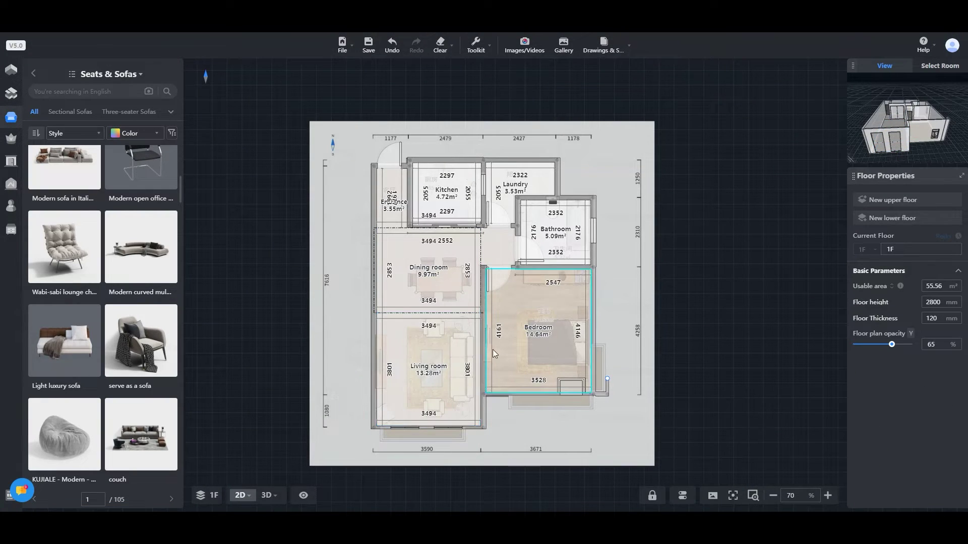
click(375, 296)
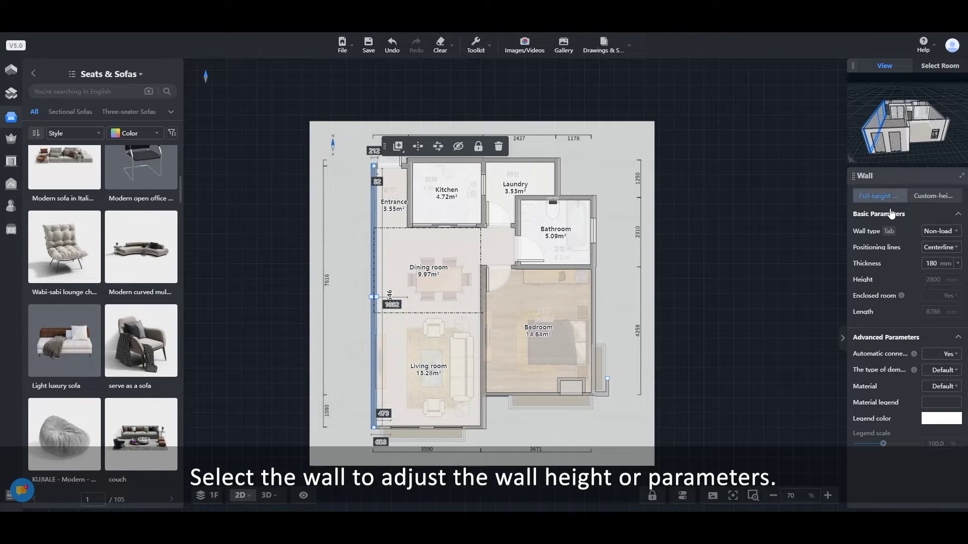
click(930, 198)
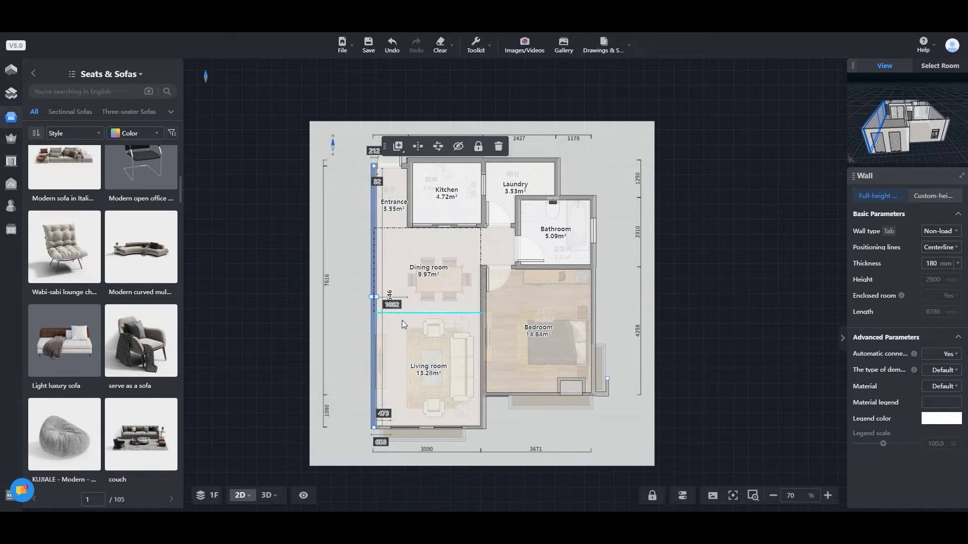
click(785, 343)
scroll(785, 344, down, 1)
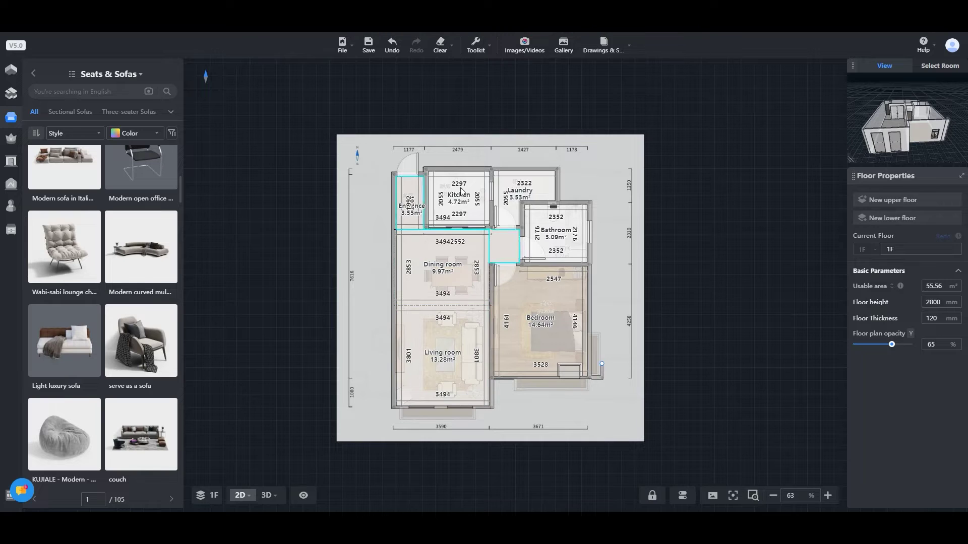
mouse_move(11, 184)
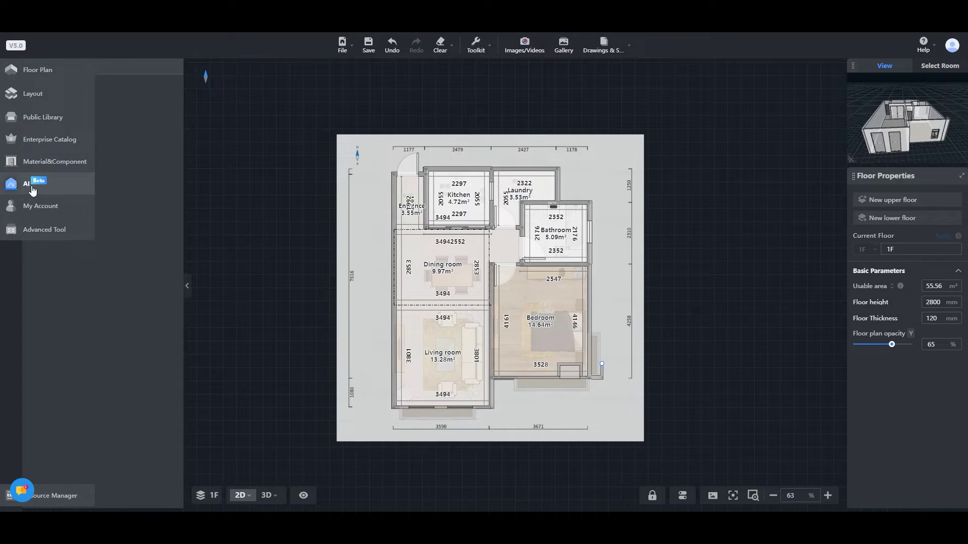
Step: Run AI Layout & Style with the whole house selected
click(33, 183)
click(73, 113)
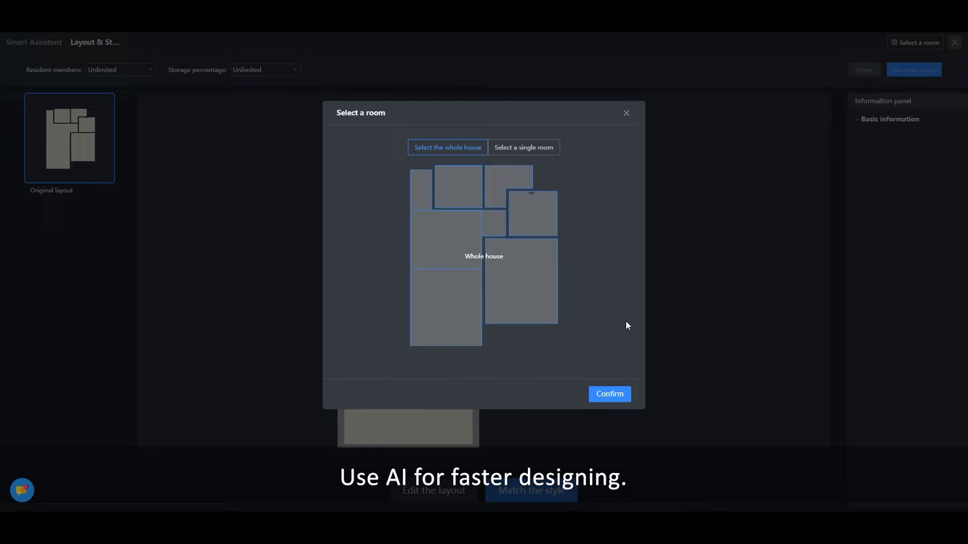
click(608, 394)
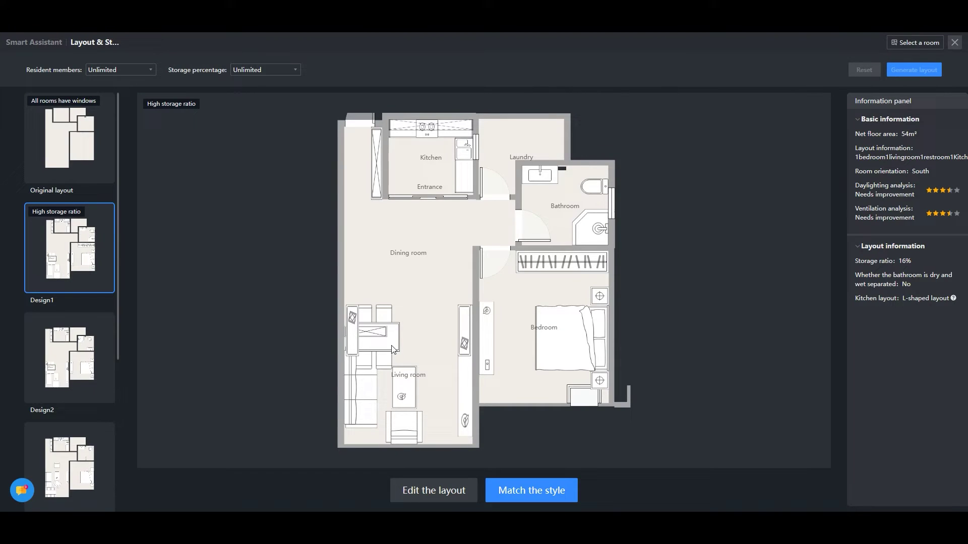
Step: Compare the Design1–Design4 layouts, then choose Design3 and apply it, triggering the overwrite warning
click(89, 481)
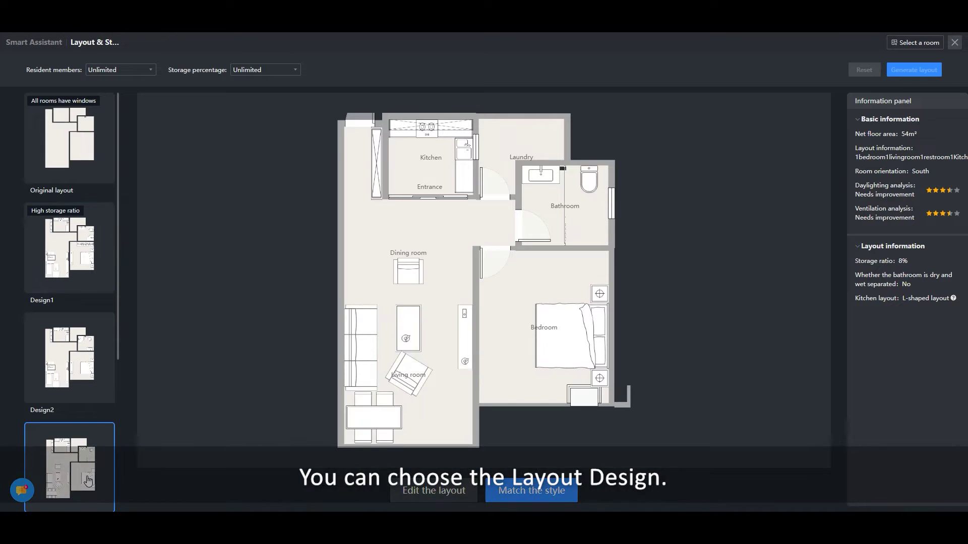
scroll(89, 481, down, 5)
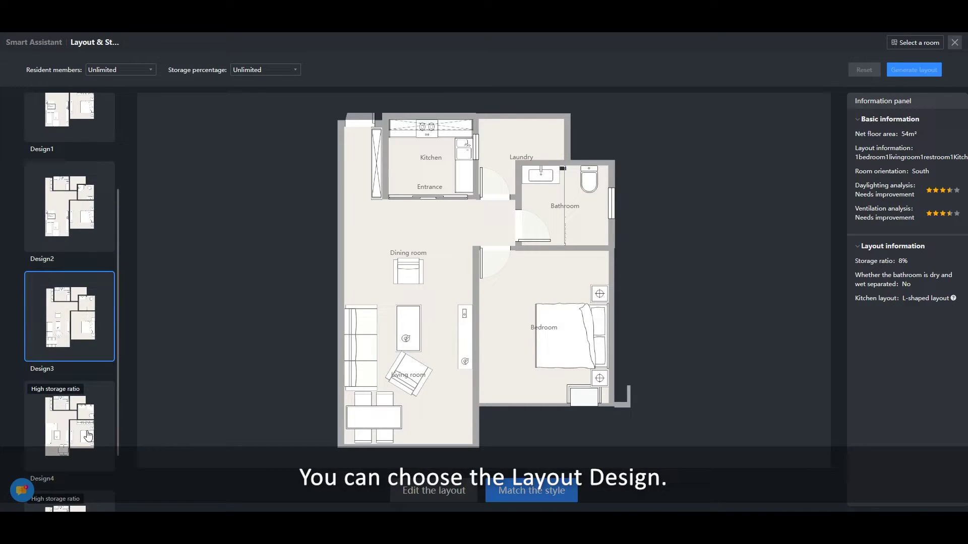
scroll(88, 439, up, 5)
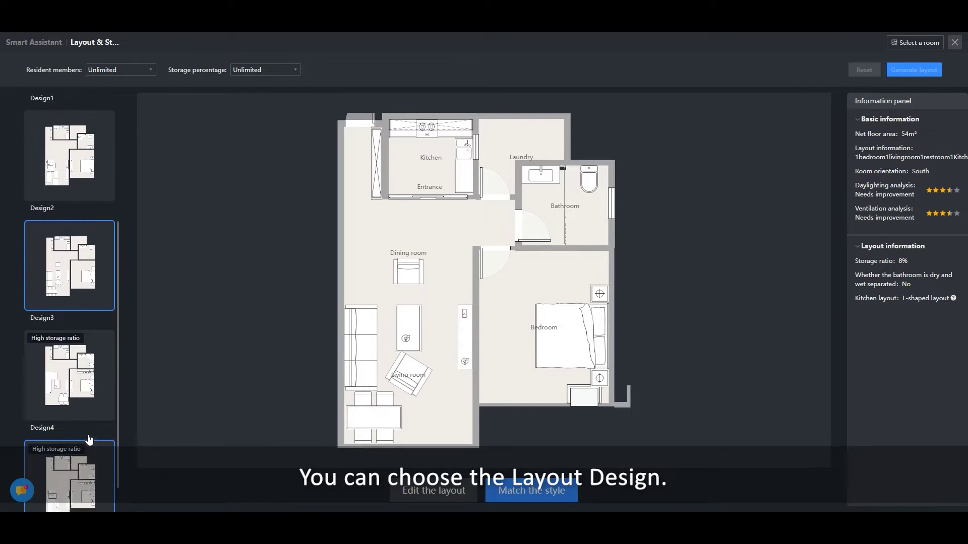
click(85, 382)
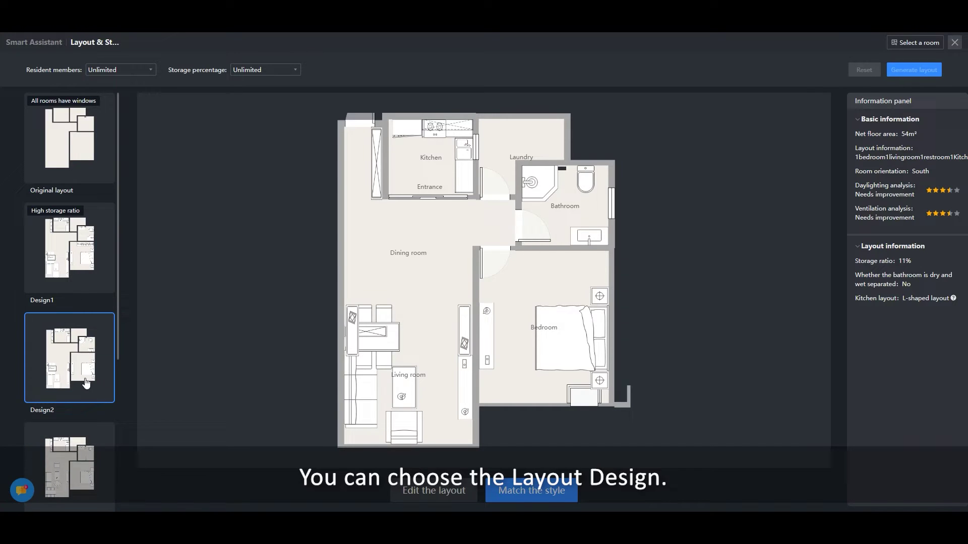
click(86, 457)
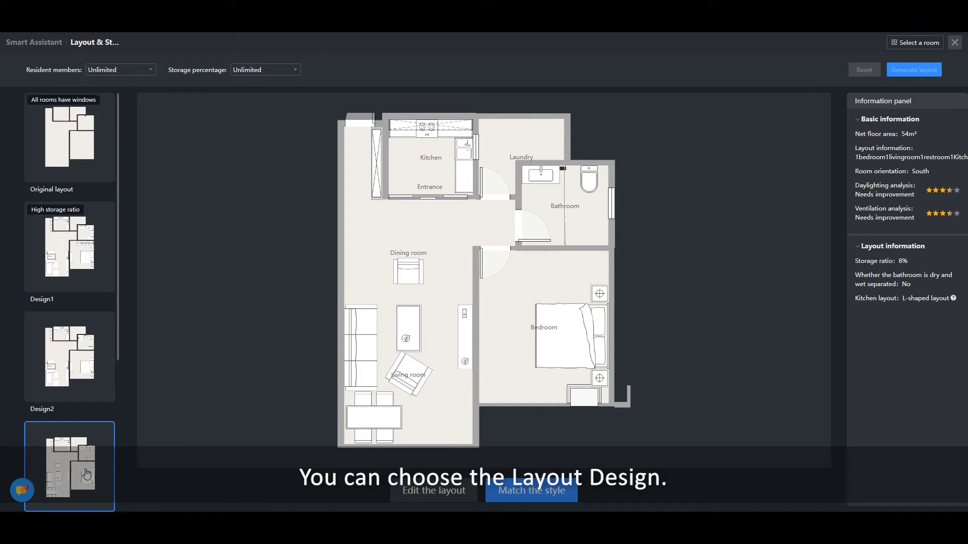
scroll(76, 405, down, 3)
click(68, 380)
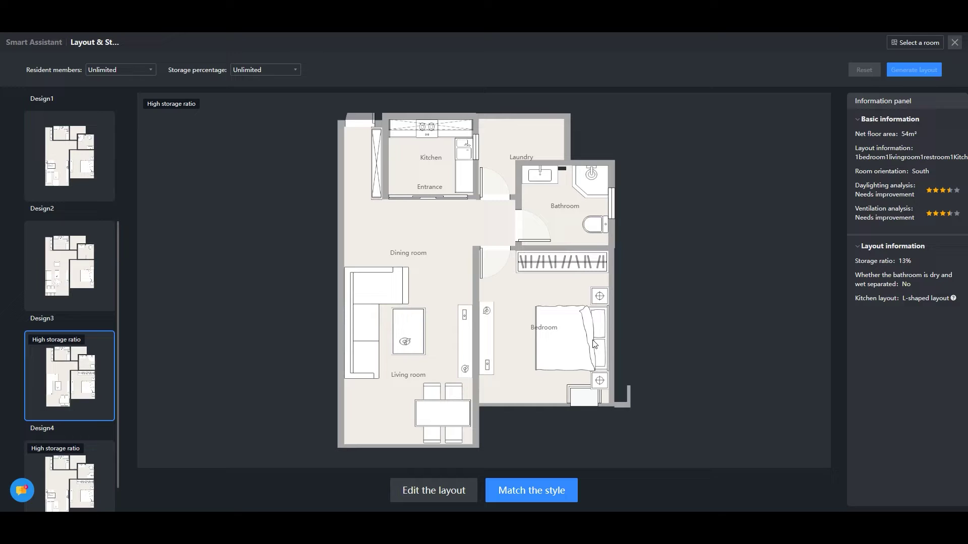
click(91, 484)
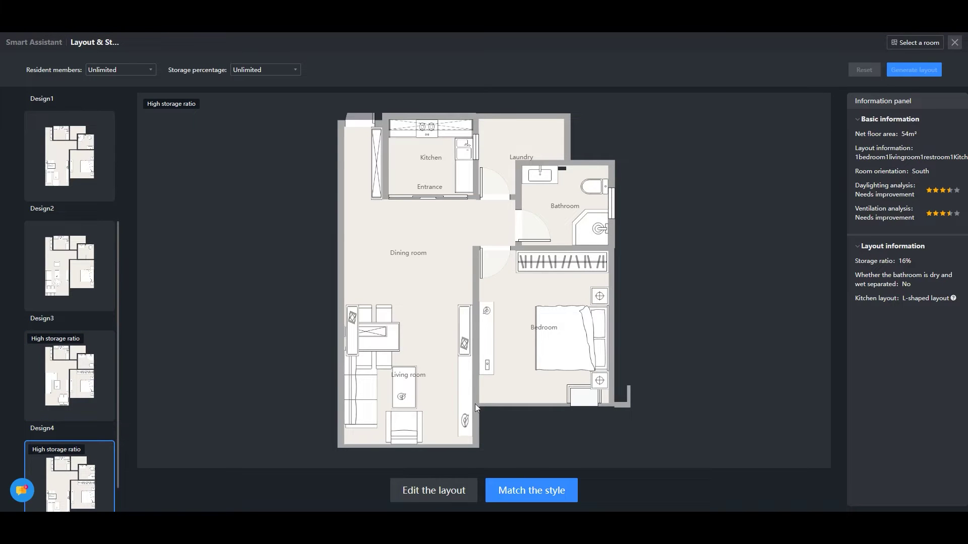
scroll(70, 341, up, 5)
click(69, 358)
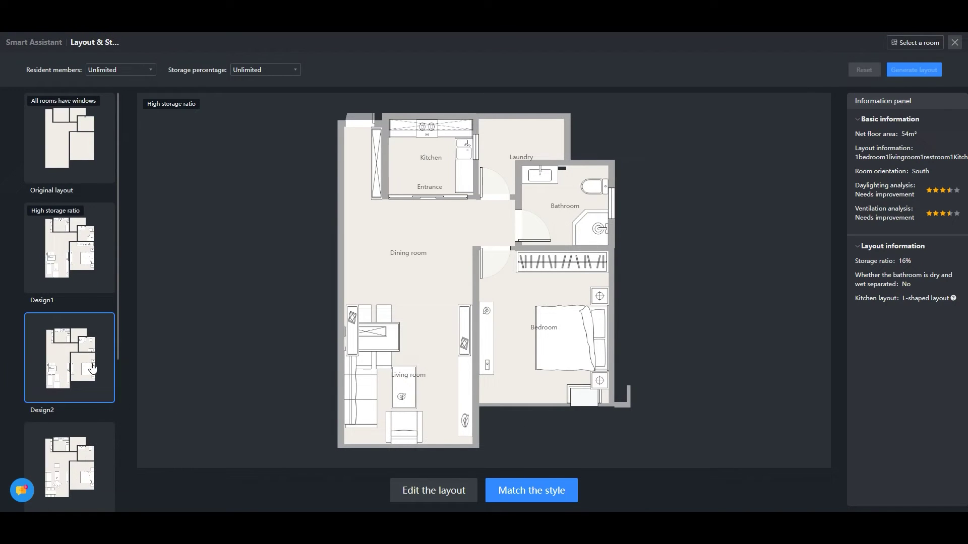
click(85, 231)
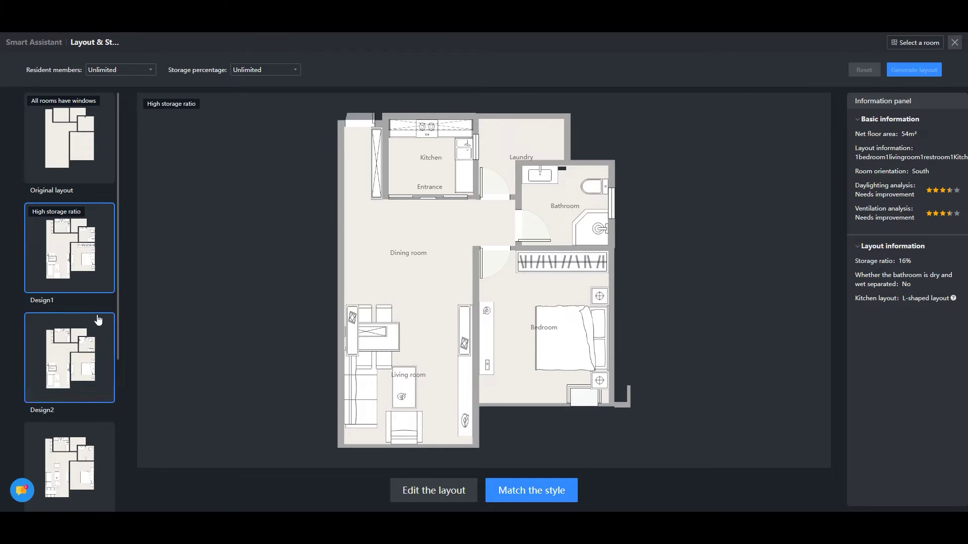
scroll(90, 309, down, 1)
click(90, 318)
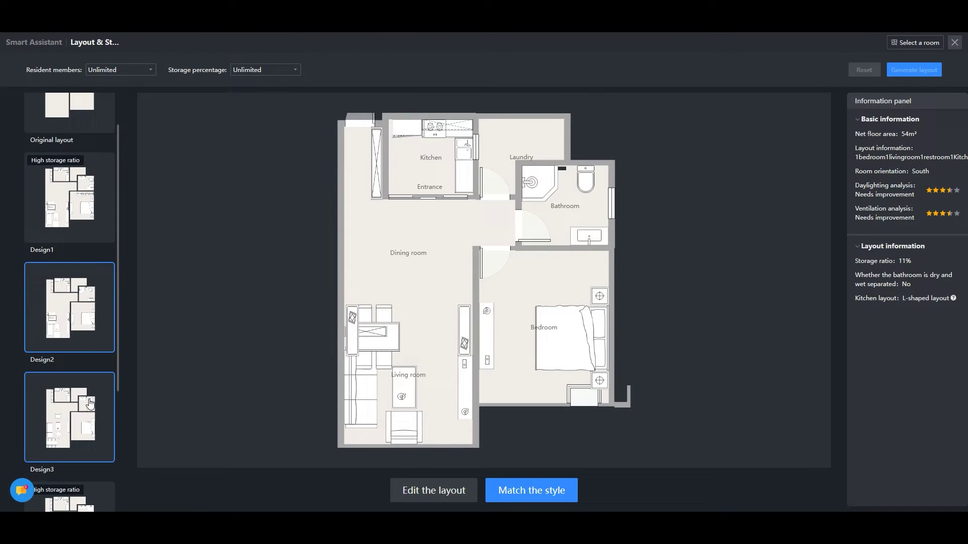
click(90, 405)
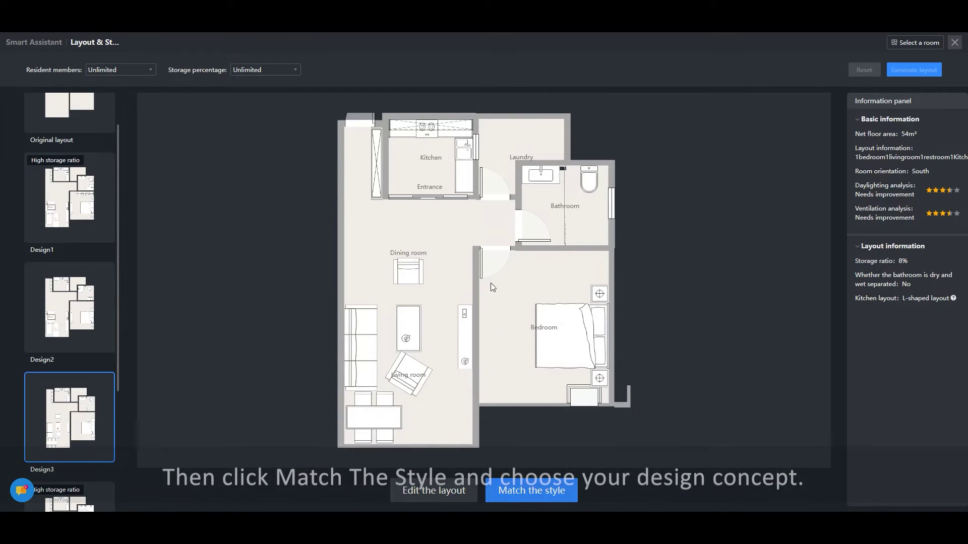
click(532, 491)
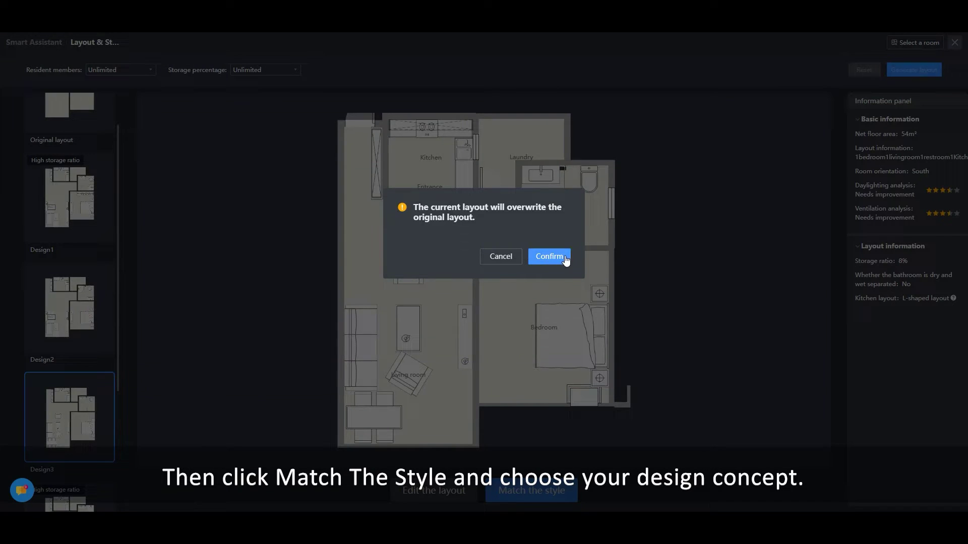
Step: Confirm the overwrite and apply the 145㎡ light-luxury style from page 2 of the library
click(549, 256)
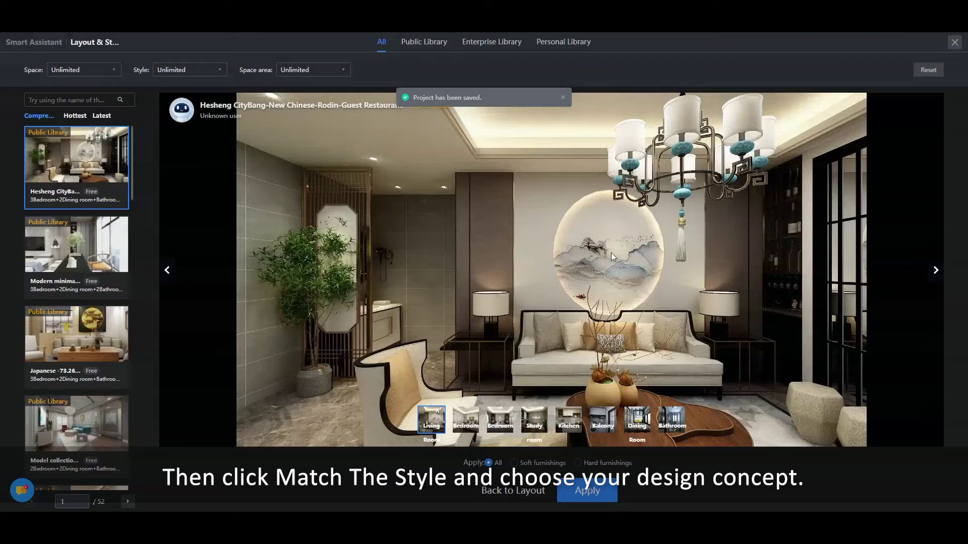
scroll(76, 312, down, 3)
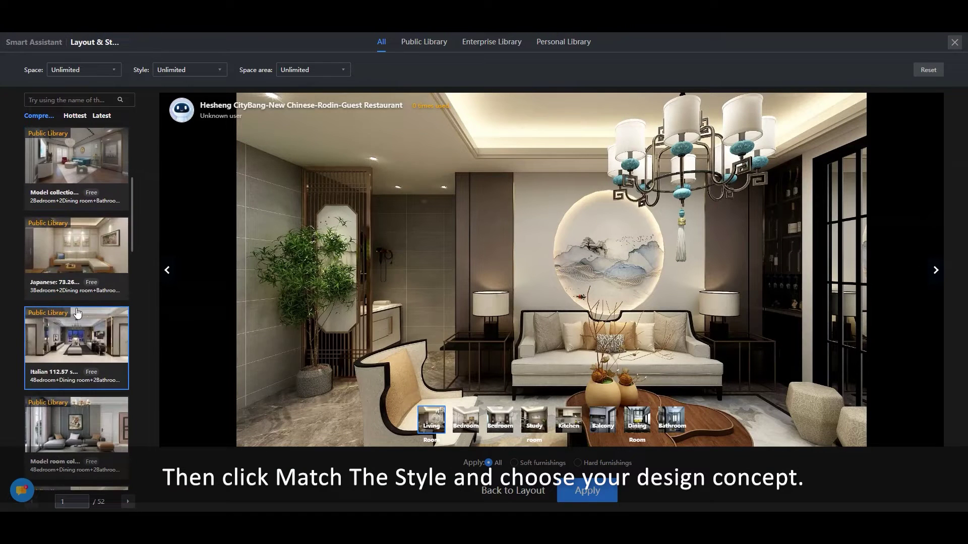
scroll(77, 312, down, 3)
scroll(84, 326, down, 3)
scroll(95, 335, down, 2)
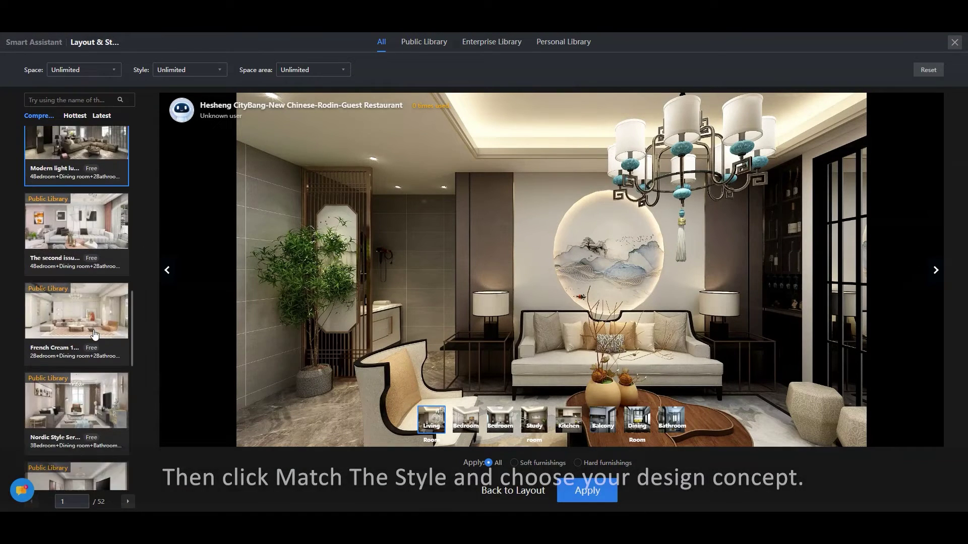
scroll(94, 336, down, 3)
scroll(106, 349, down, 3)
scroll(113, 363, down, 3)
click(116, 367)
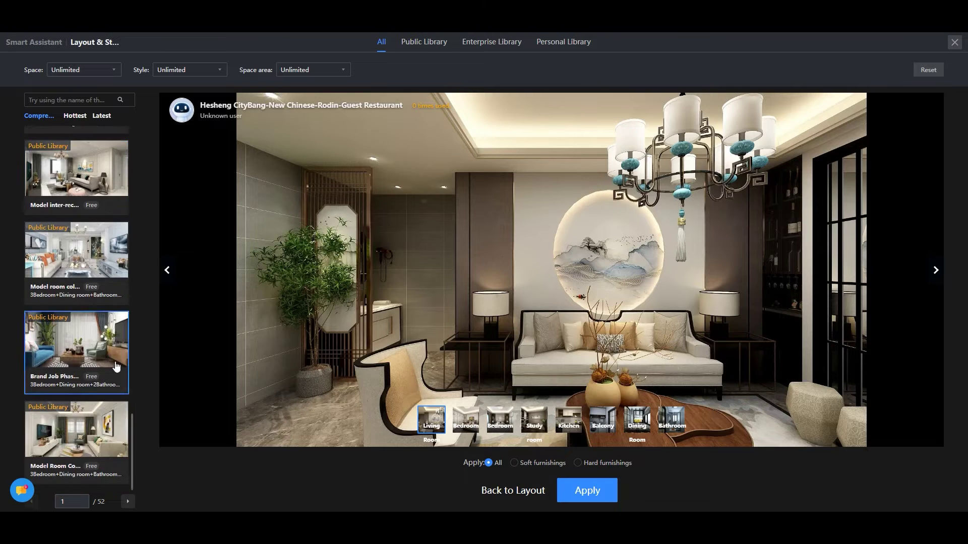
scroll(116, 368, up, 1)
click(127, 501)
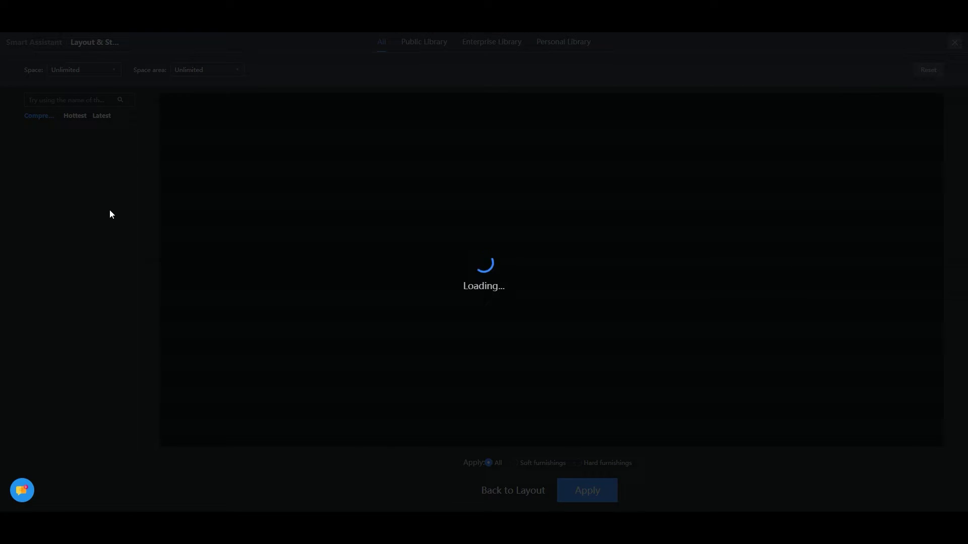
scroll(107, 338, down, 2)
scroll(108, 339, down, 2)
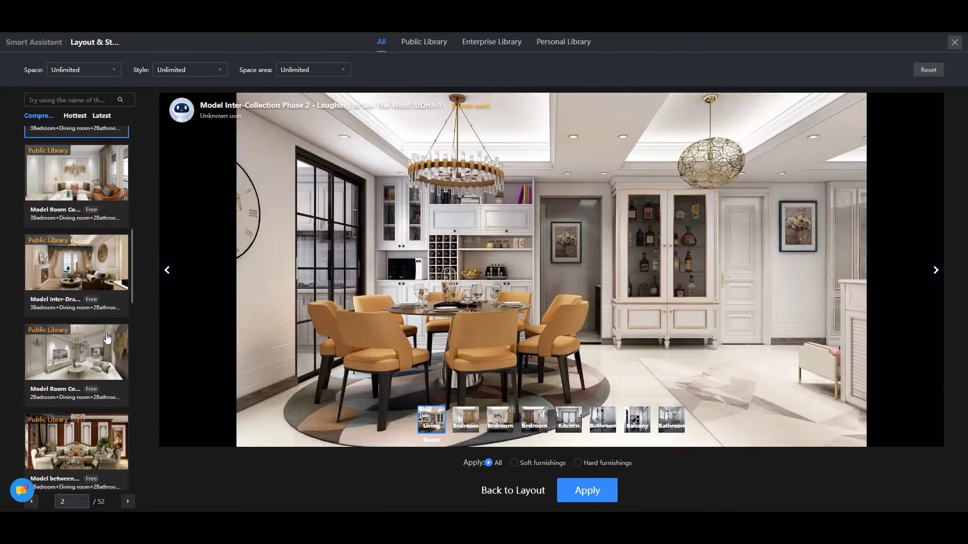
scroll(108, 338, down, 2)
scroll(108, 338, down, 3)
scroll(107, 338, down, 2)
click(98, 356)
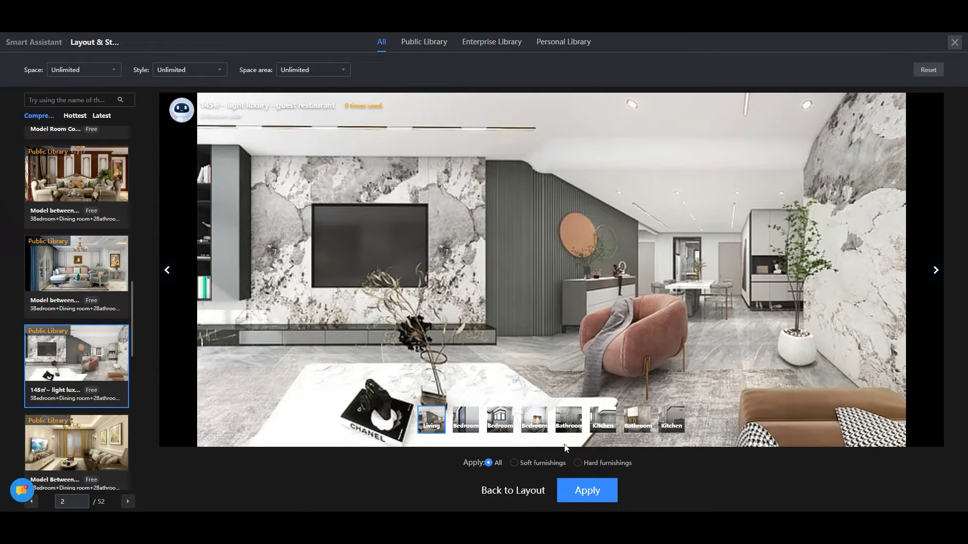
click(582, 495)
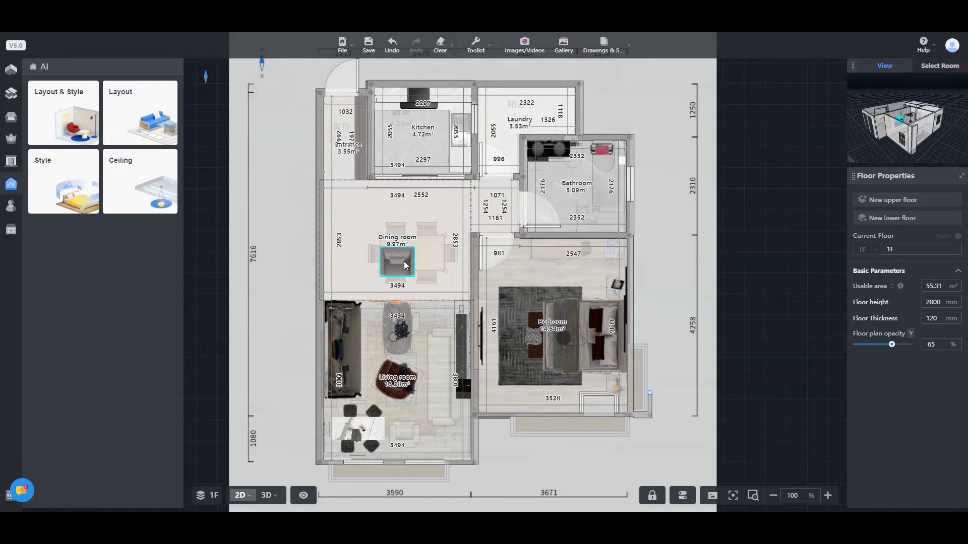
Step: Delete the dining room's single sofa and browse the Public Library to combination dining table sets
click(397, 262)
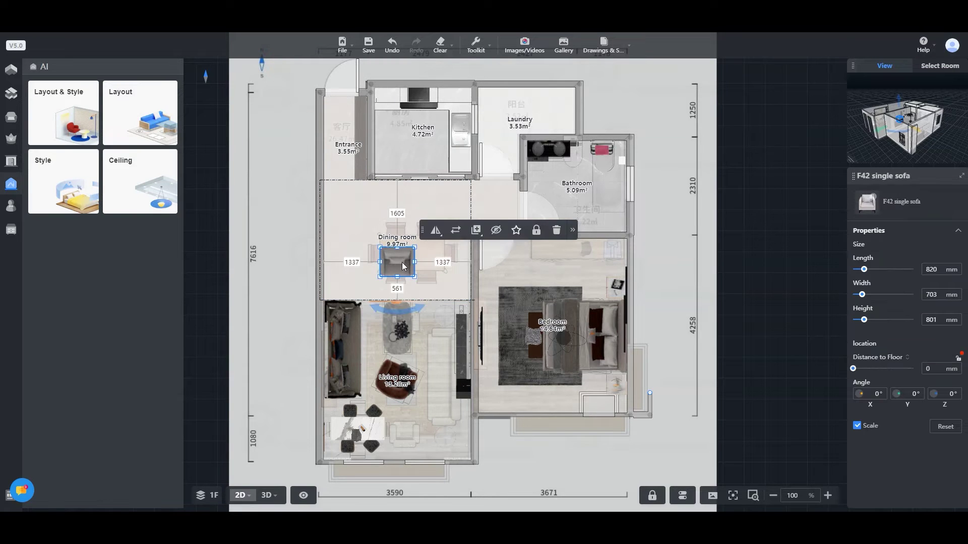
click(557, 230)
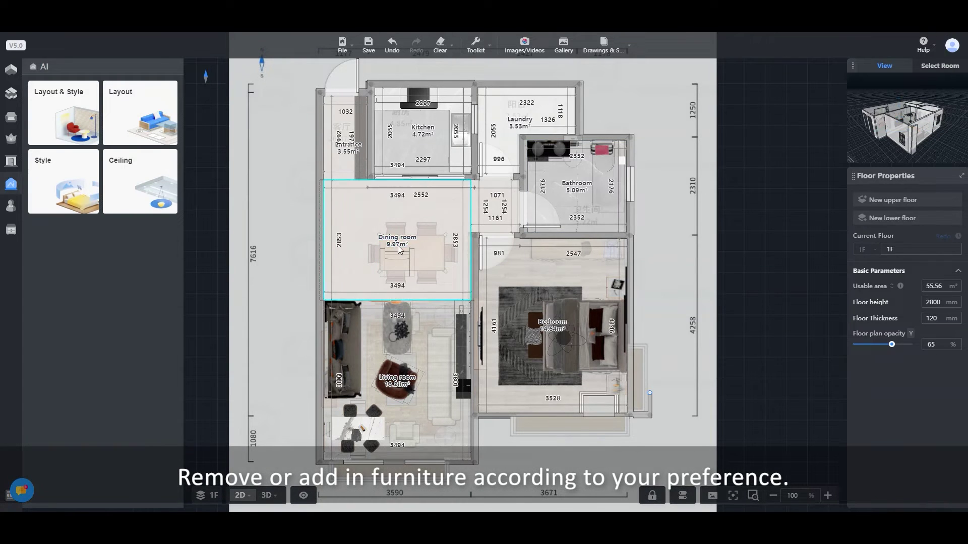
click(11, 116)
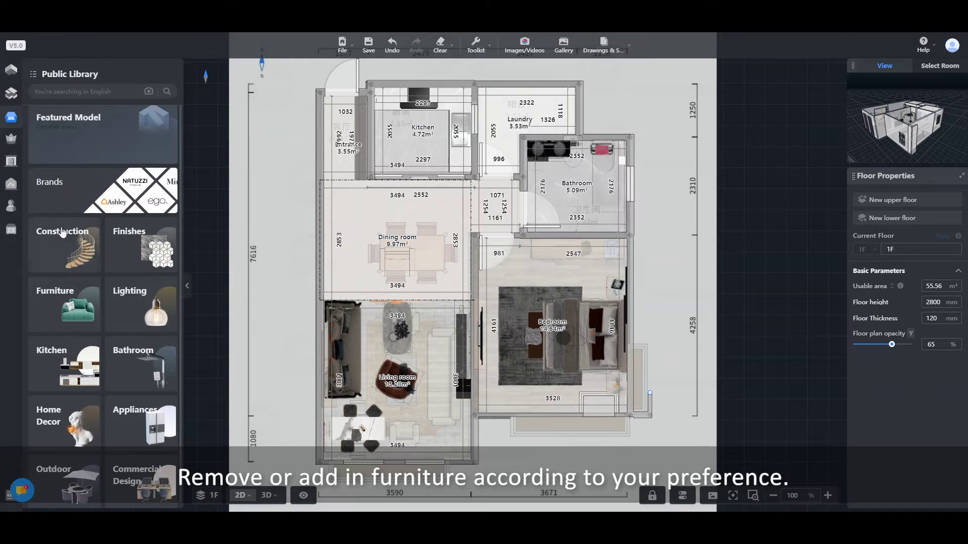
click(73, 303)
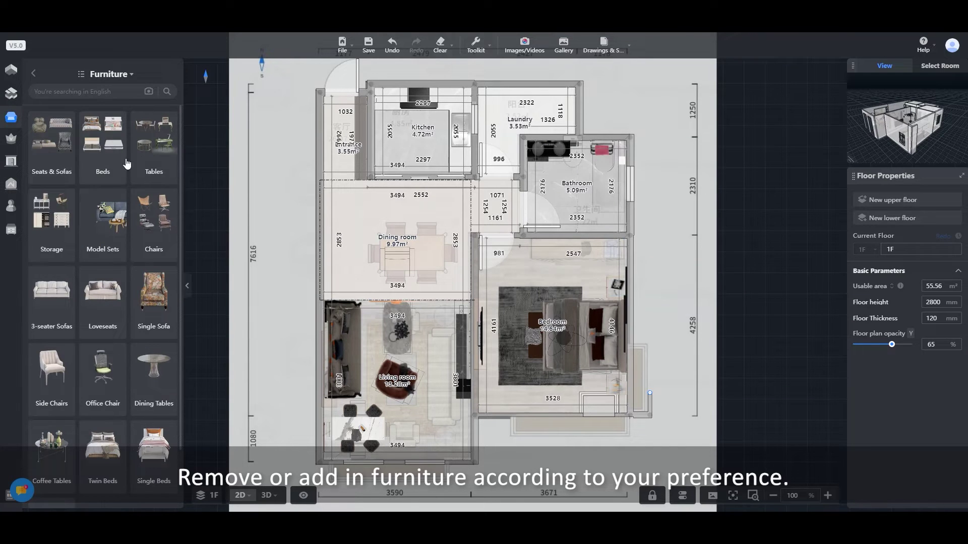
click(155, 150)
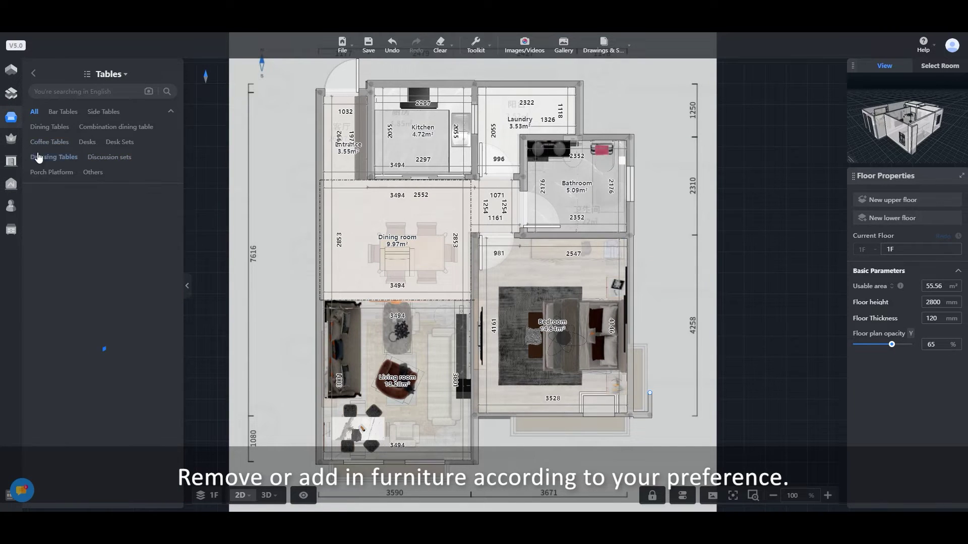
click(43, 129)
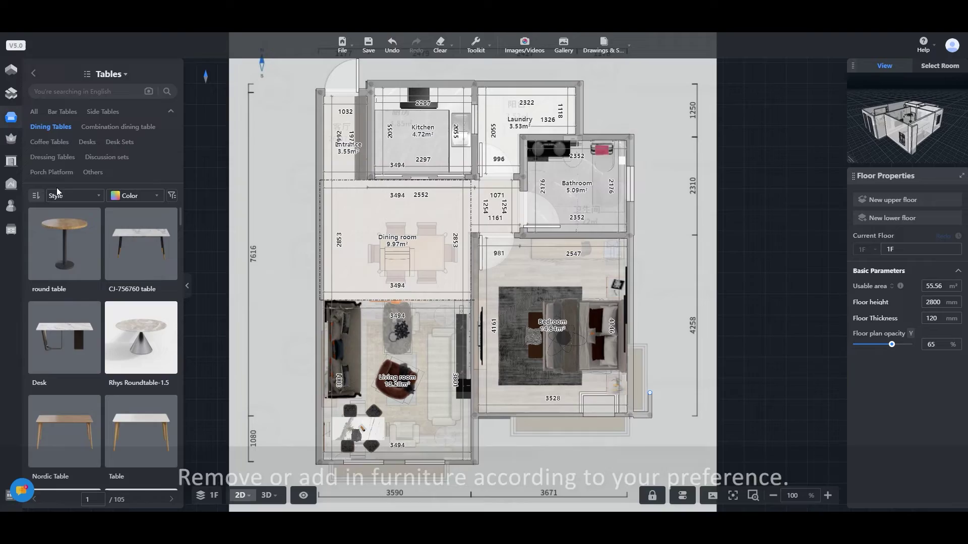
click(118, 127)
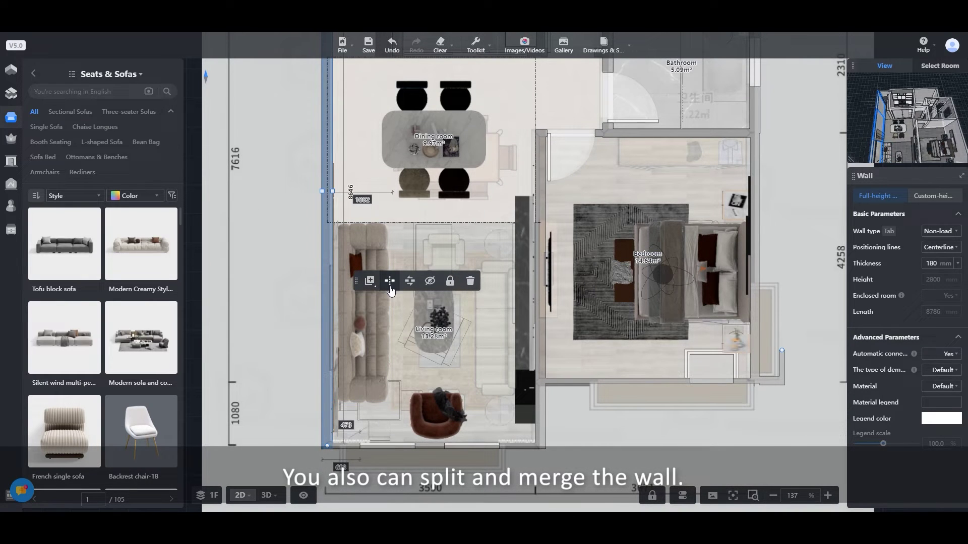
Step: Select the left wall segments beside the living room and merge them into one wall
click(334, 285)
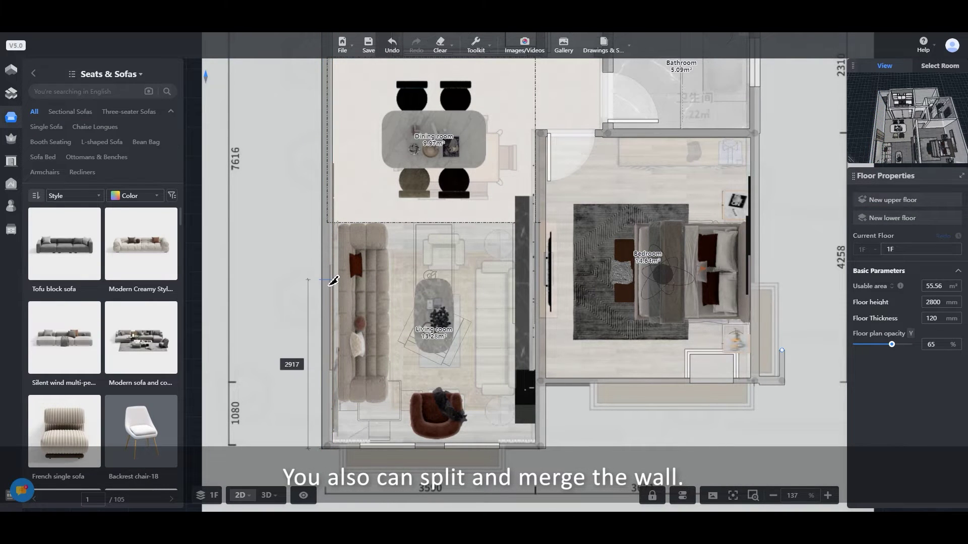
click(325, 291)
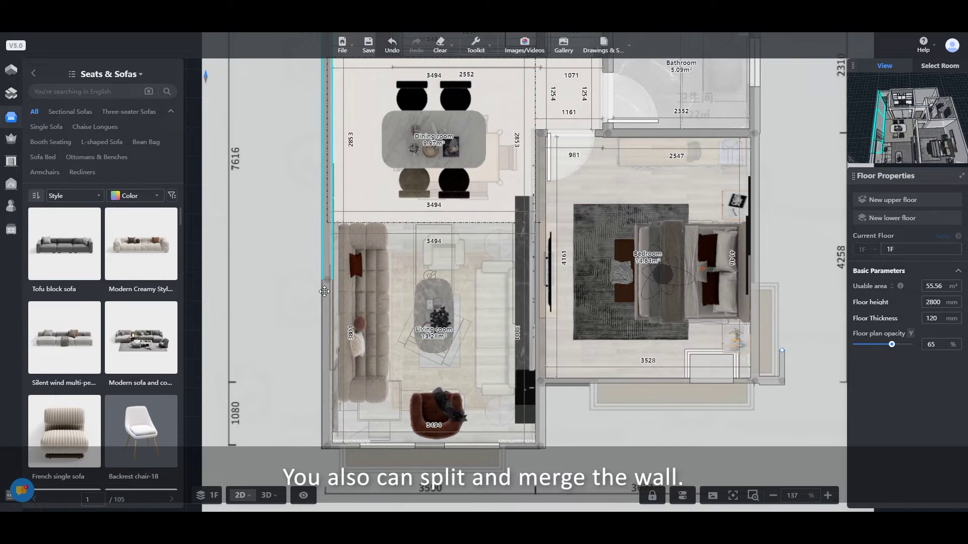
click(327, 297)
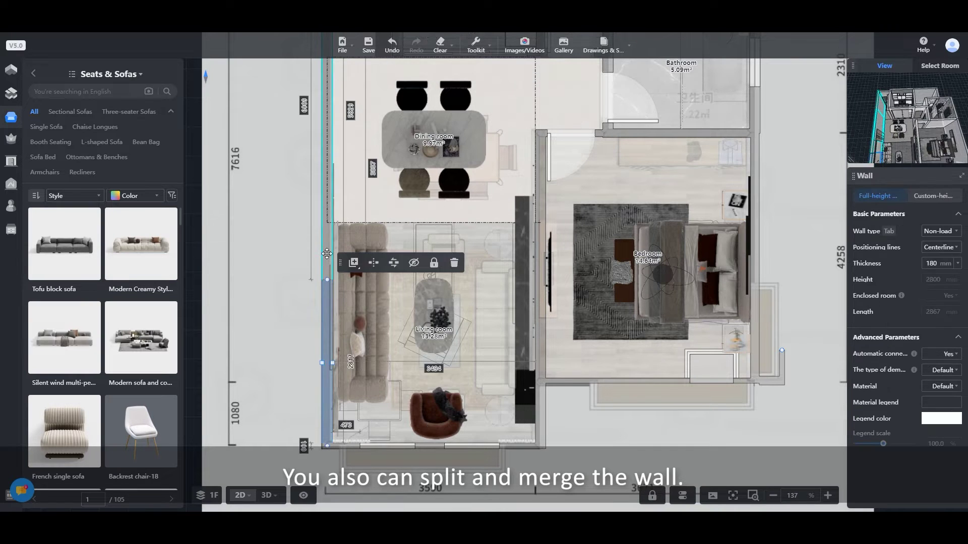
click(395, 263)
Step: Check the merged left wall, review the Floor Plan wall merge options, and recentre the plan
click(327, 255)
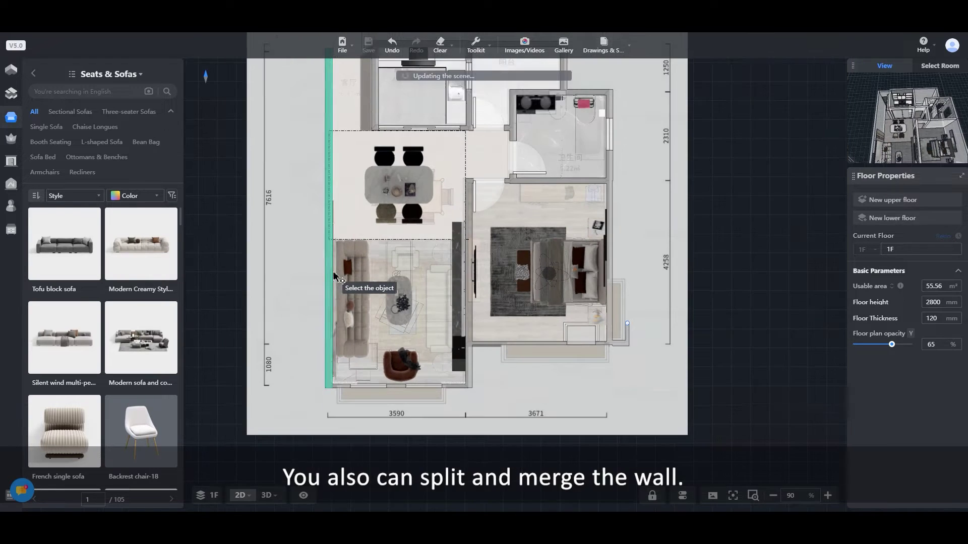
scroll(339, 257, down, 3)
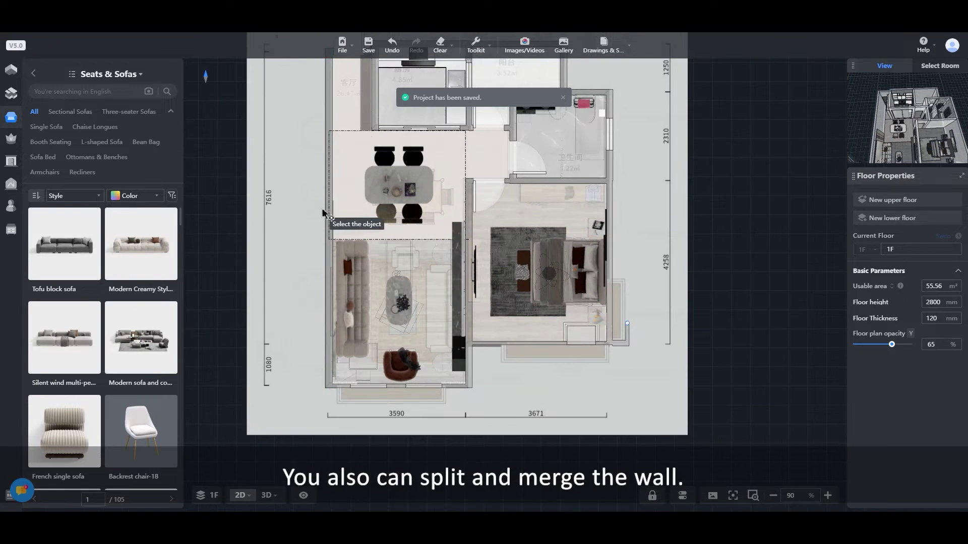
click(329, 276)
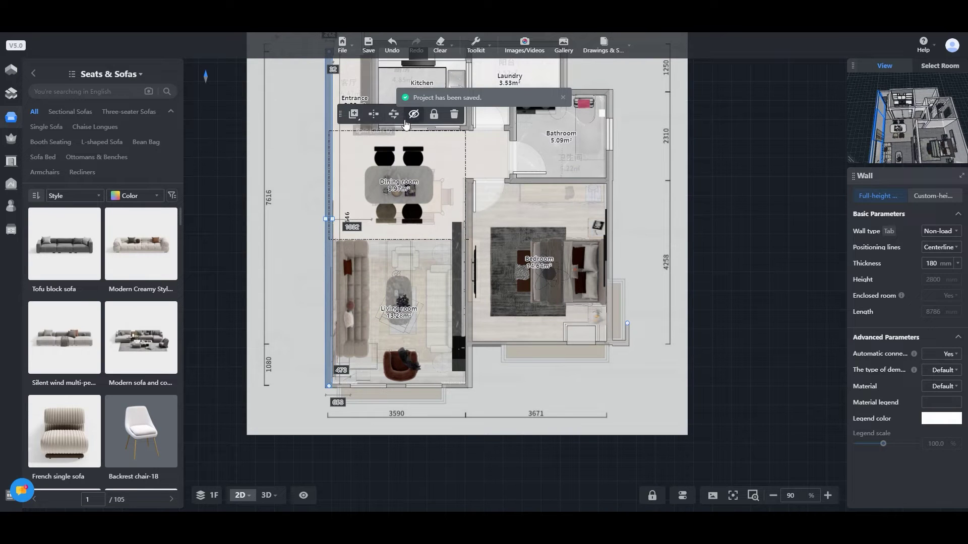
click(287, 285)
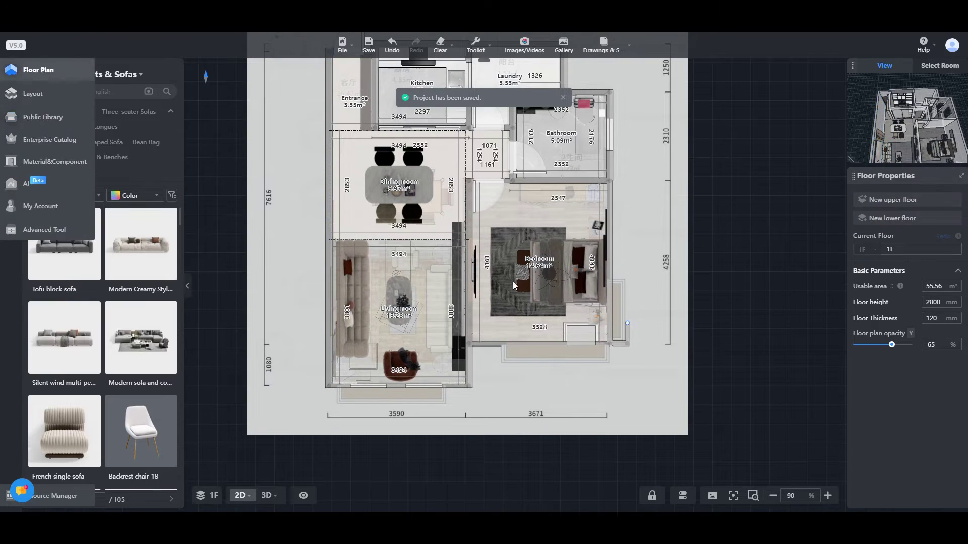
click(31, 71)
click(455, 71)
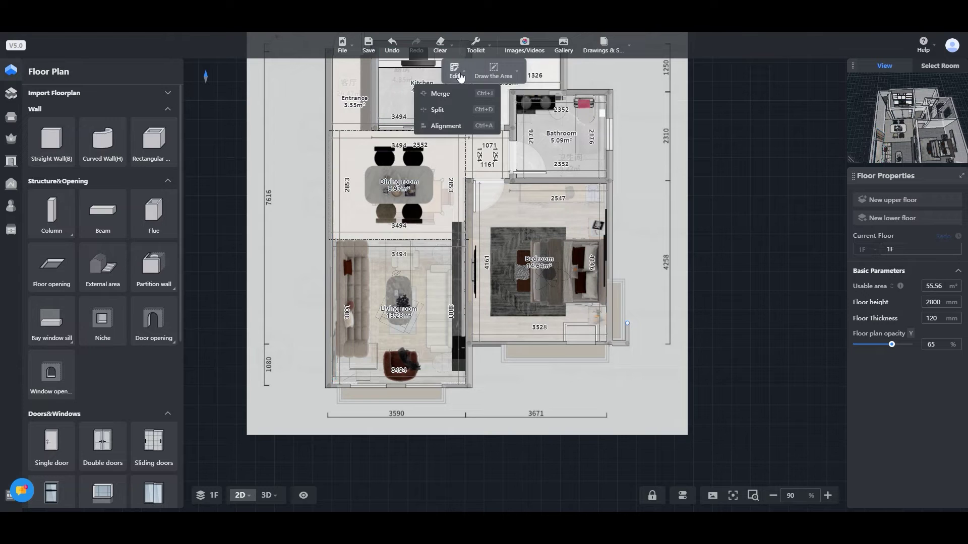
click(445, 125)
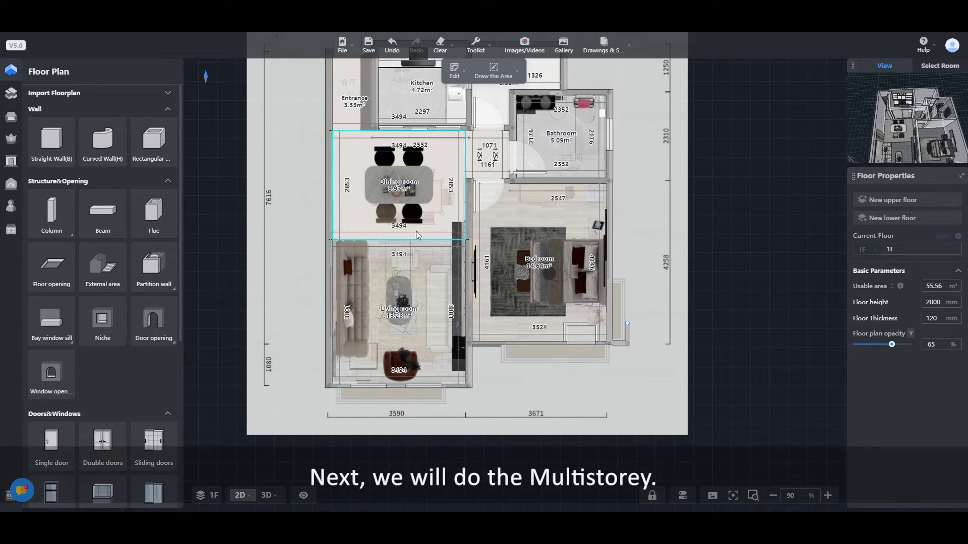
drag(537, 377, 523, 403)
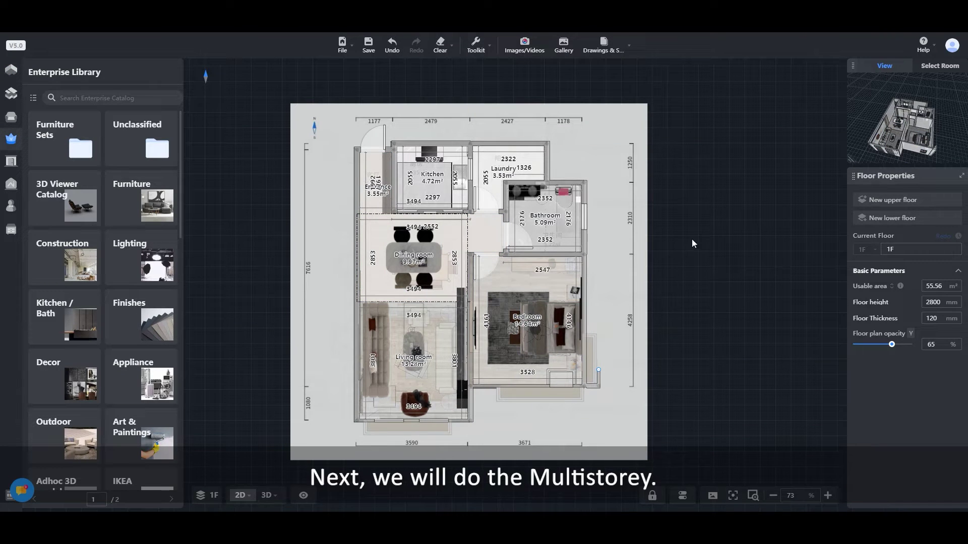
Step: Create the 2F upper floor copying the house structure and view it in 3D
click(896, 201)
scroll(744, 313, down, 3)
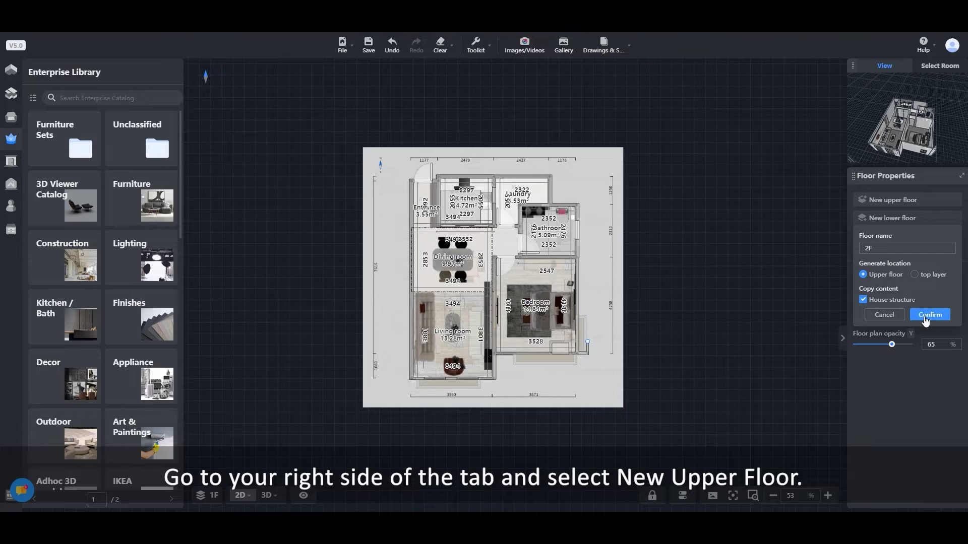
click(929, 314)
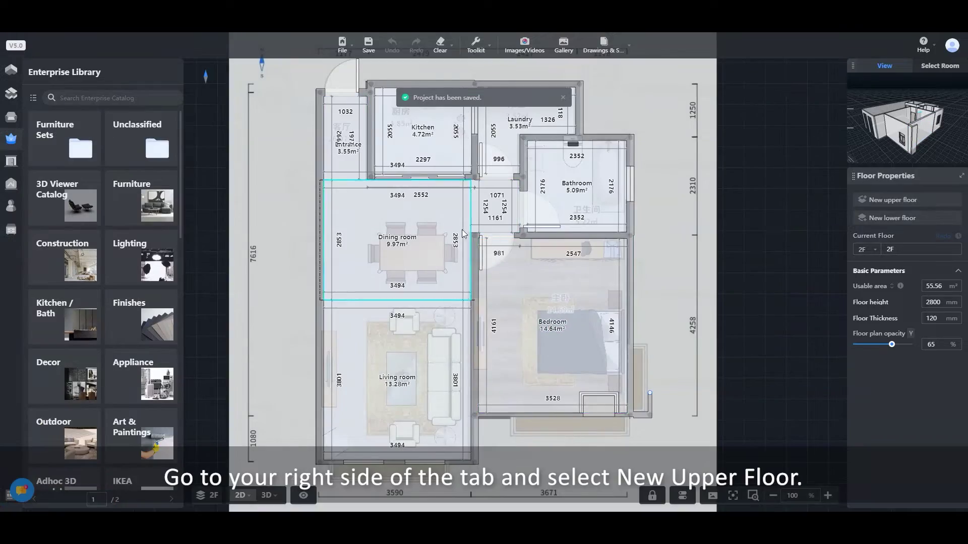
scroll(678, 338, down, 3)
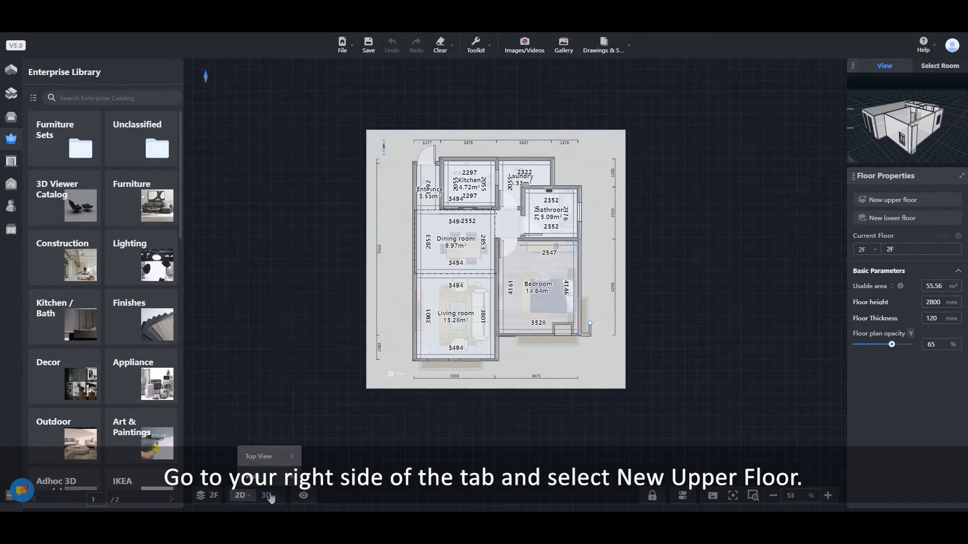
click(269, 496)
mouse_move(391, 429)
middle_down()
mouse_move(696, 401)
mouse_move(461, 449)
middle_up()
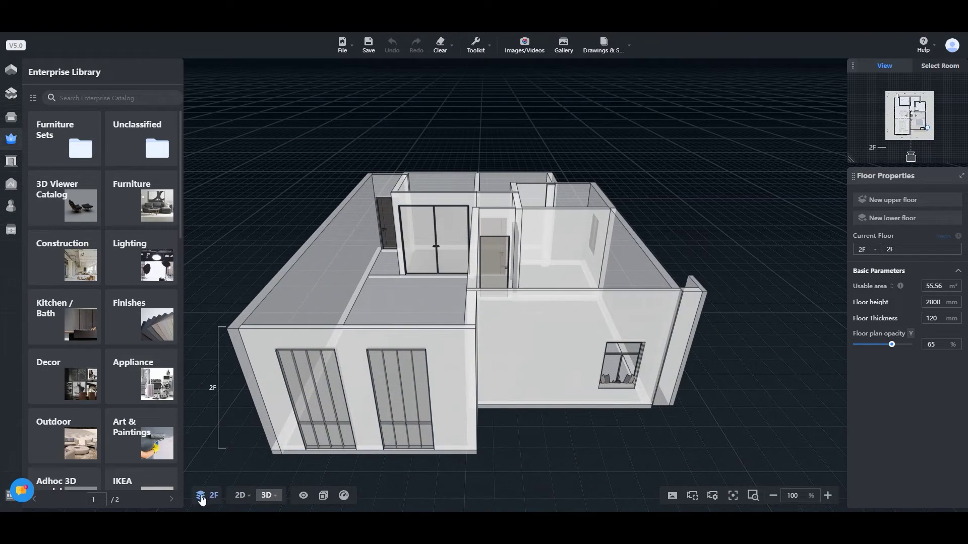
Step: Show the first floor beneath 2F and orbit to view both storeys
click(216, 496)
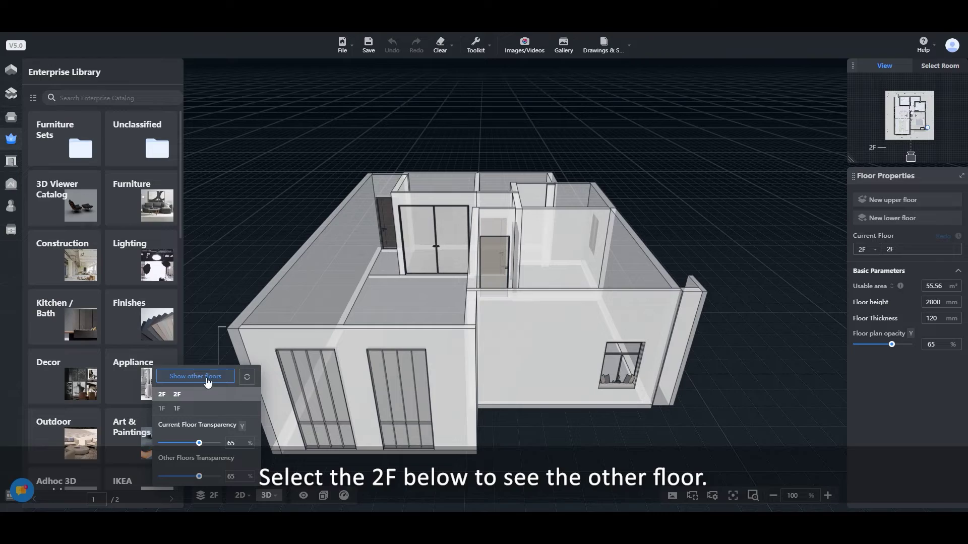
click(208, 377)
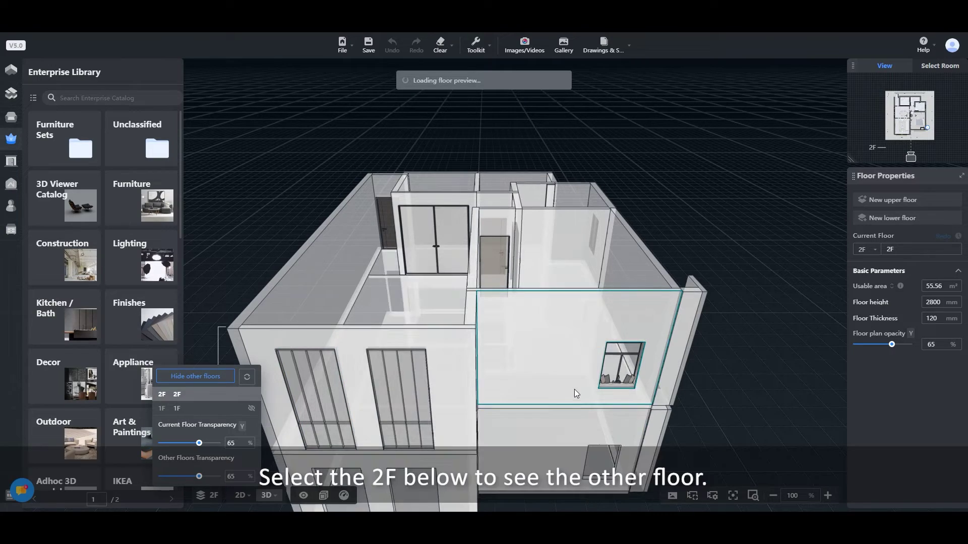
mouse_move(575, 393)
mouse_down()
mouse_move(310, 404)
mouse_move(545, 421)
mouse_move(500, 398)
mouse_move(662, 389)
mouse_move(552, 370)
mouse_move(484, 405)
mouse_move(542, 418)
mouse_up()
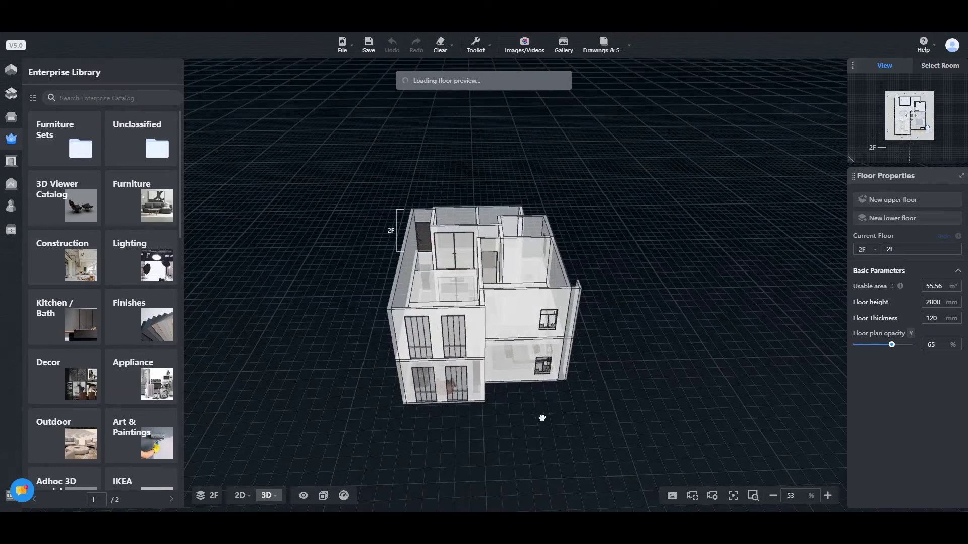
mouse_move(473, 312)
mouse_down()
mouse_move(530, 409)
mouse_move(466, 415)
mouse_move(499, 368)
mouse_move(421, 282)
mouse_up()
scroll(486, 423, up, 3)
scroll(499, 369, up, 2)
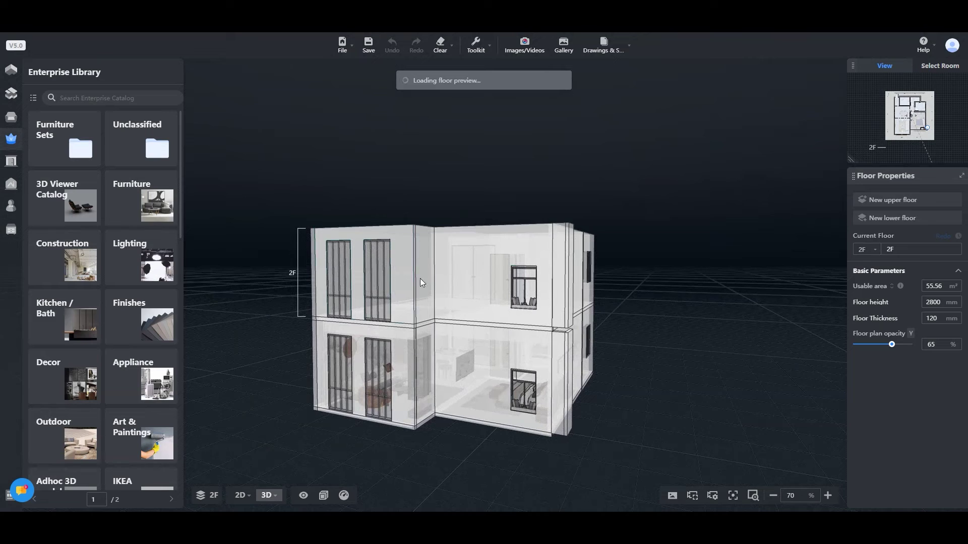
Step: Adjust the floor transparency sliders, leaving 2F about 52 percent transparent
click(205, 495)
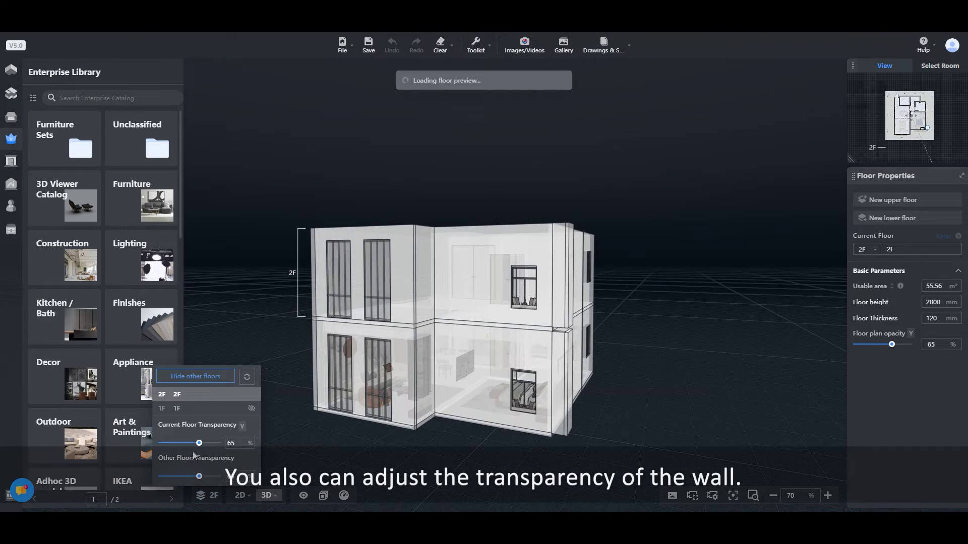
drag(199, 443, 239, 443)
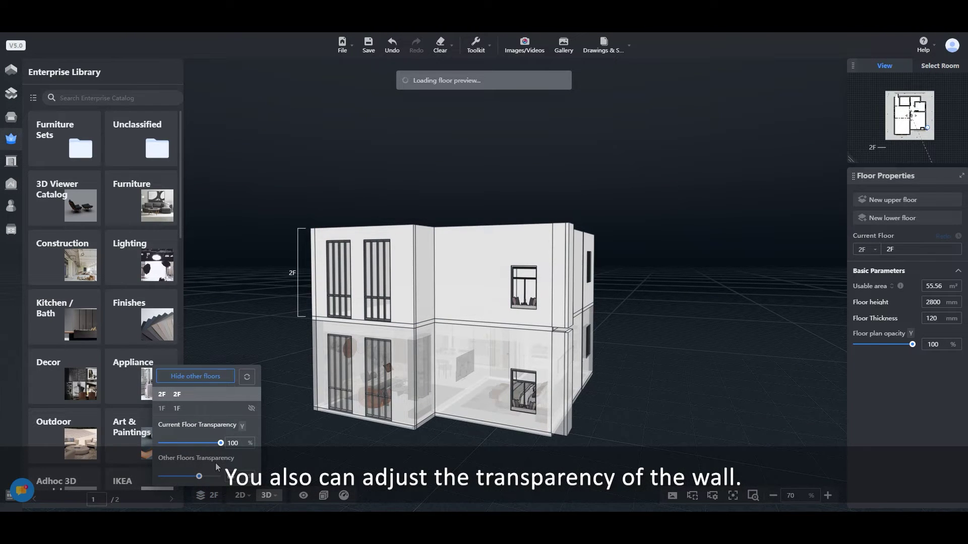
mouse_move(200, 476)
mouse_down()
mouse_move(221, 476)
mouse_move(188, 477)
mouse_up()
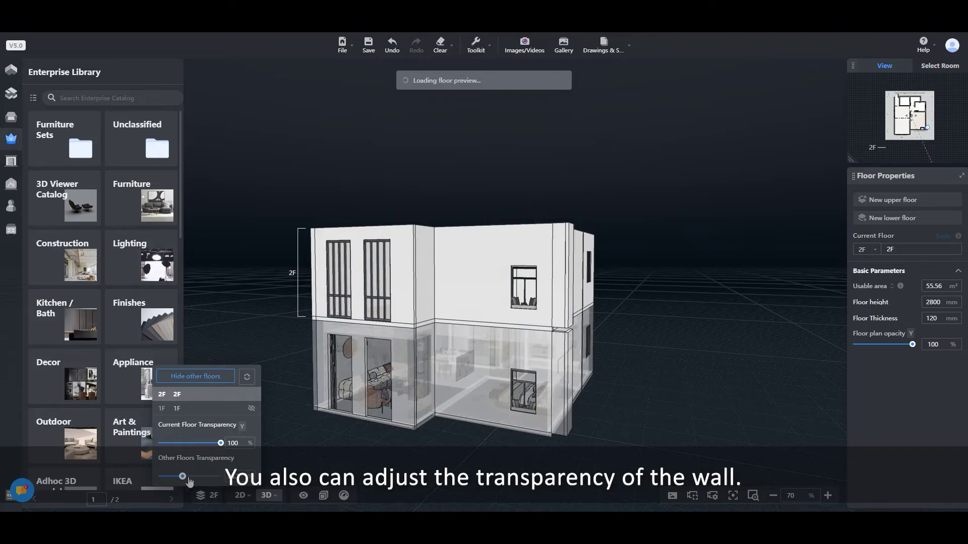
drag(220, 443, 189, 443)
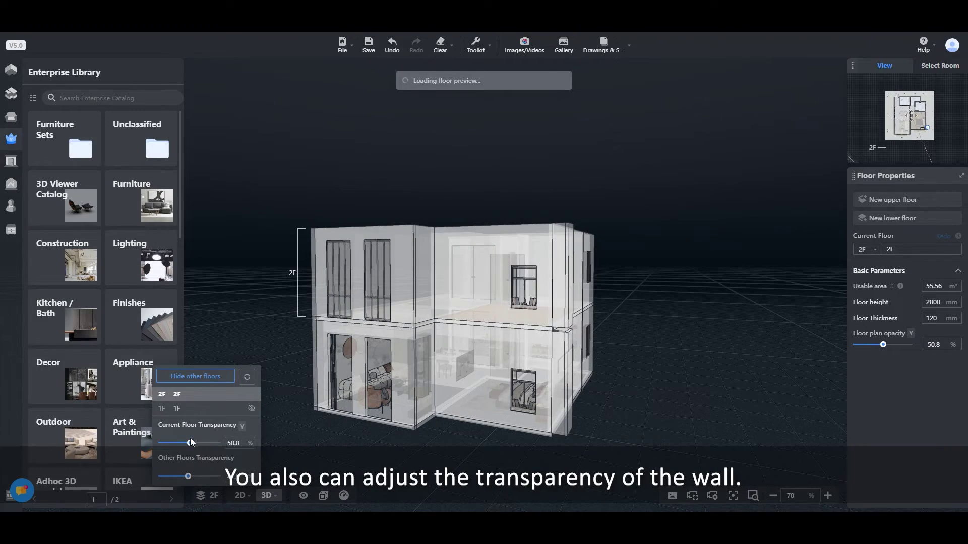
middle_drag(454, 340, 492, 227)
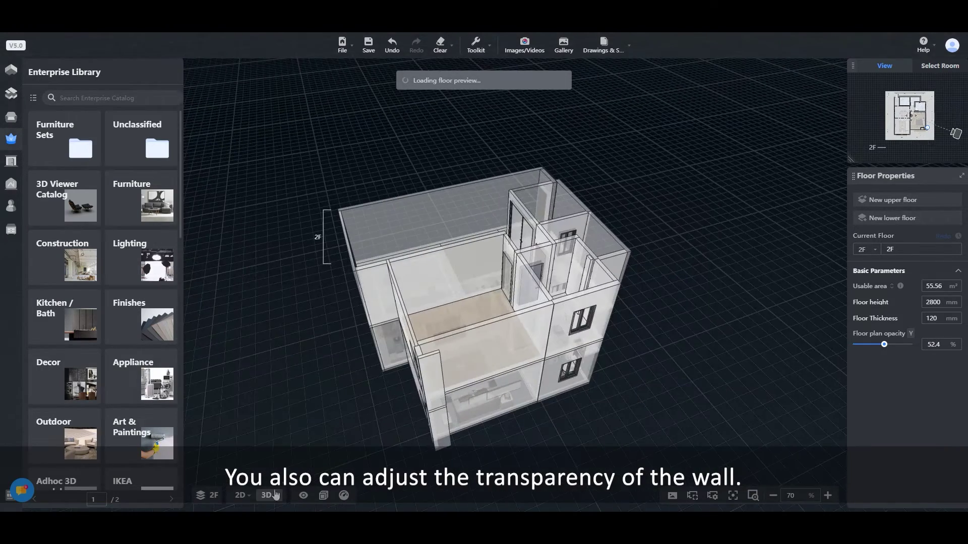
click(276, 496)
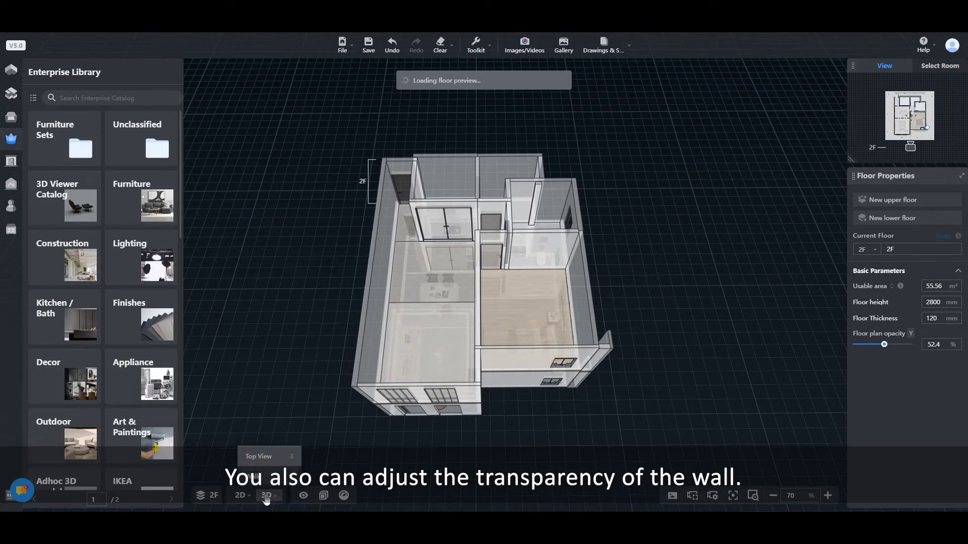
Step: Back in 2D, drag the left exterior wall outward to enlarge the rooms
click(258, 457)
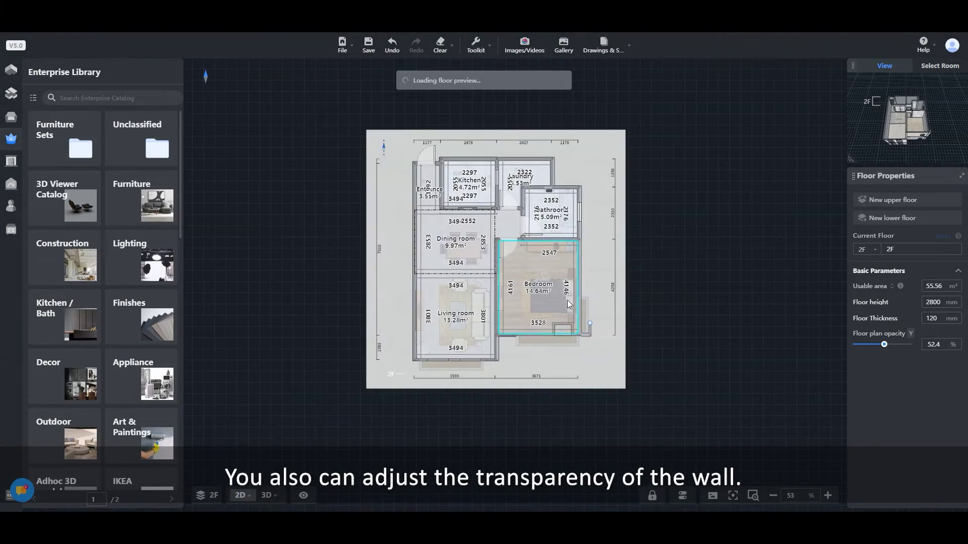
scroll(500, 284, up, 3)
scroll(485, 319, down, 3)
scroll(487, 318, up, 3)
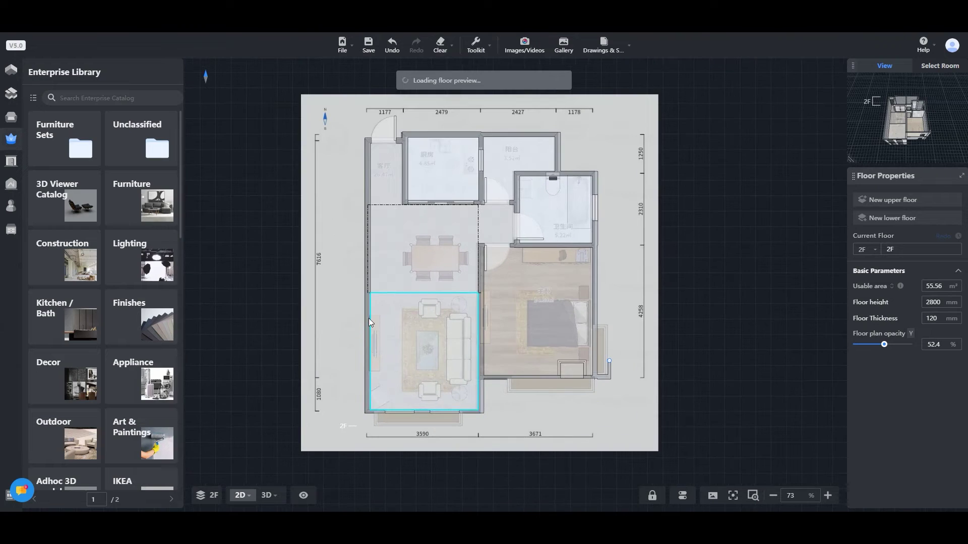
drag(368, 313, 246, 313)
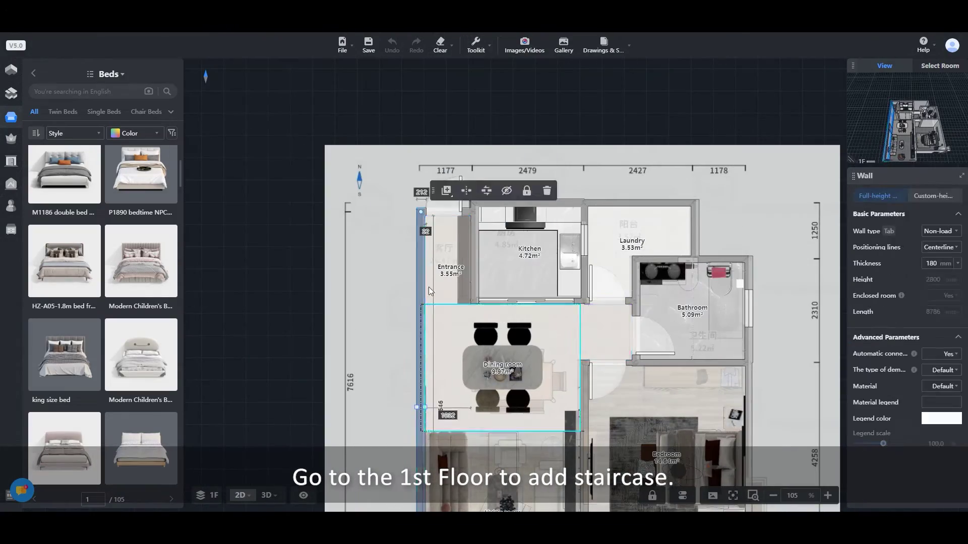
click(420, 245)
scroll(419, 246, up, 4)
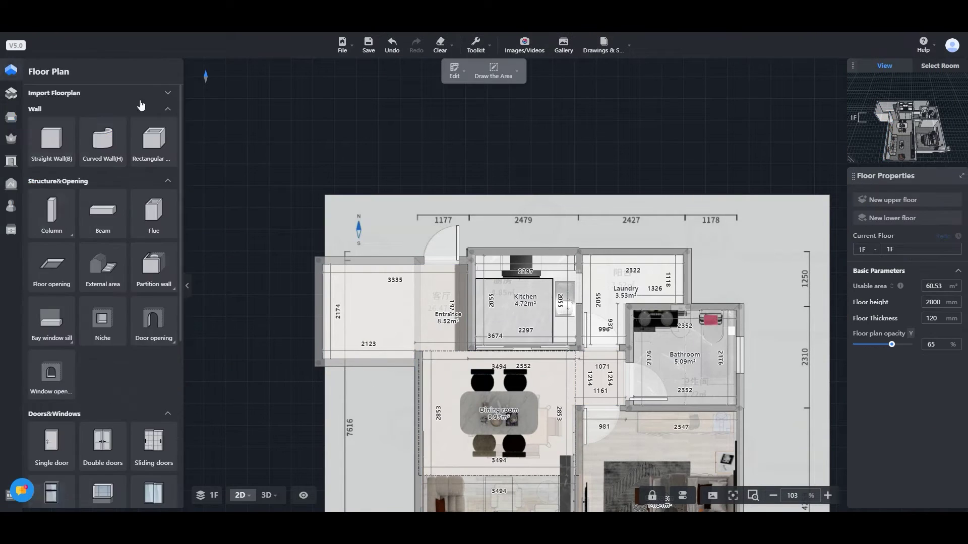
Step: Place a staircase from the Construction Stairs catalog on the first floor
click(12, 117)
click(153, 227)
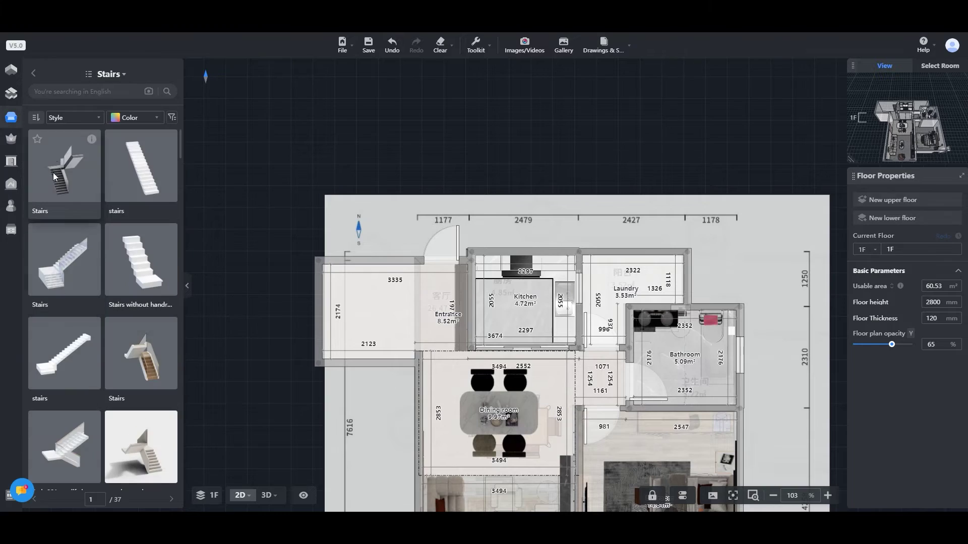
click(64, 166)
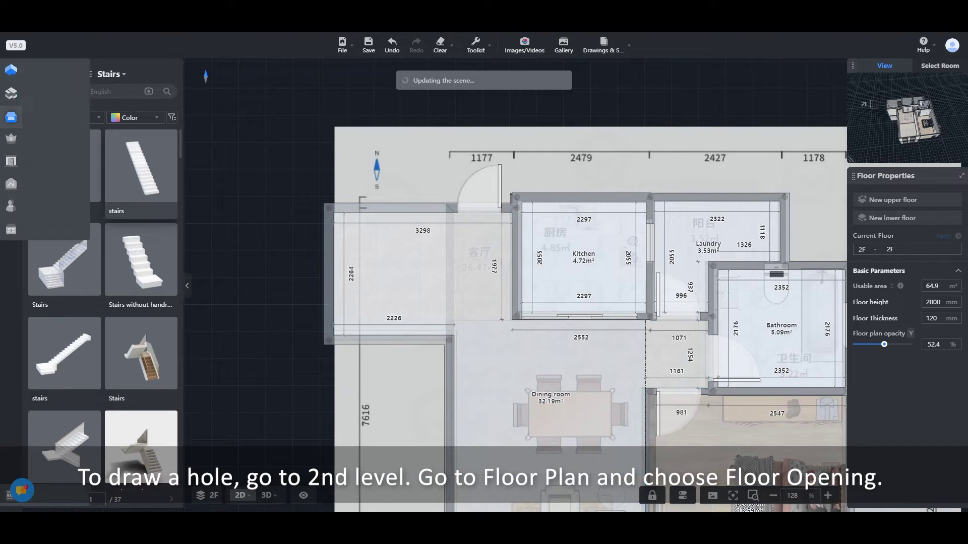
Step: Draw a 4.81 m² floor opening over the staircase on 2F and check it in 3D
click(31, 70)
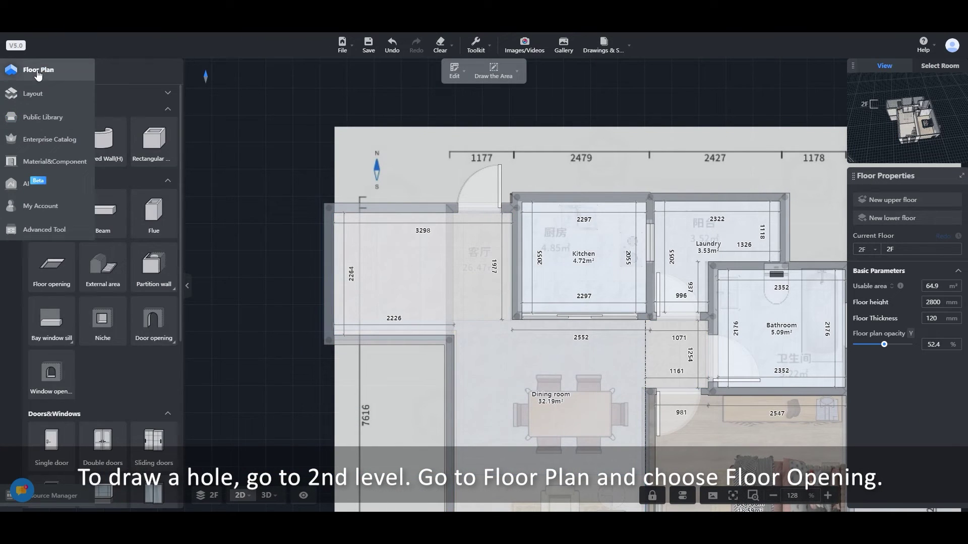
click(52, 268)
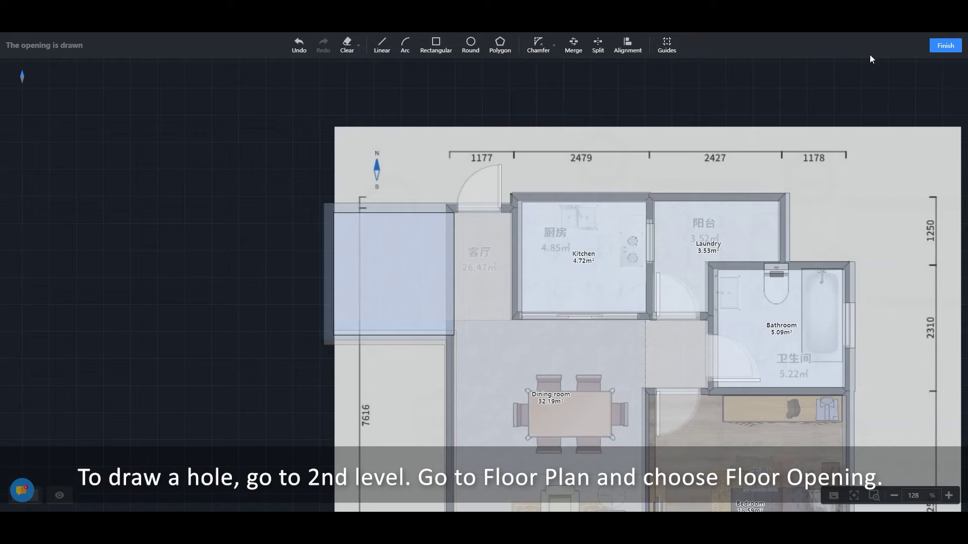
key(Escape)
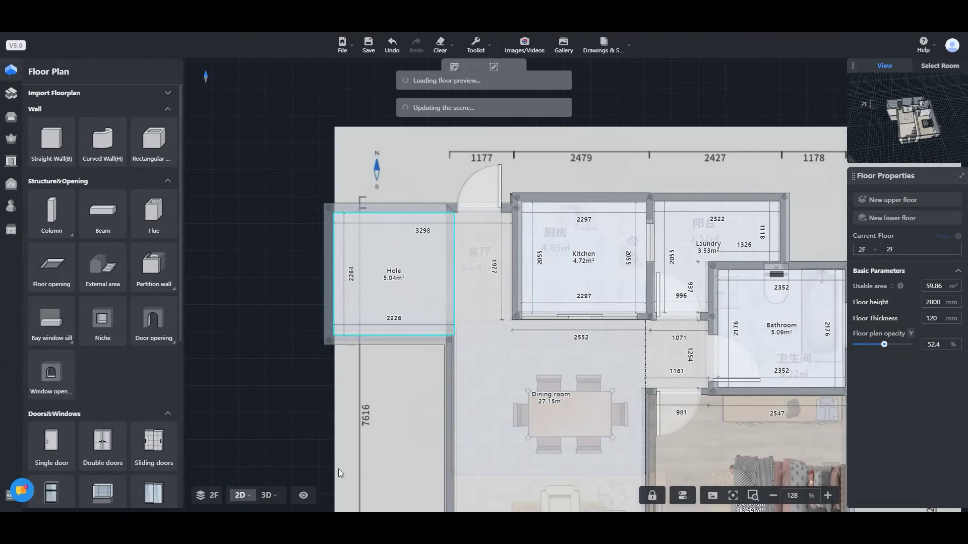
click(266, 496)
click(266, 473)
scroll(461, 401, up, 8)
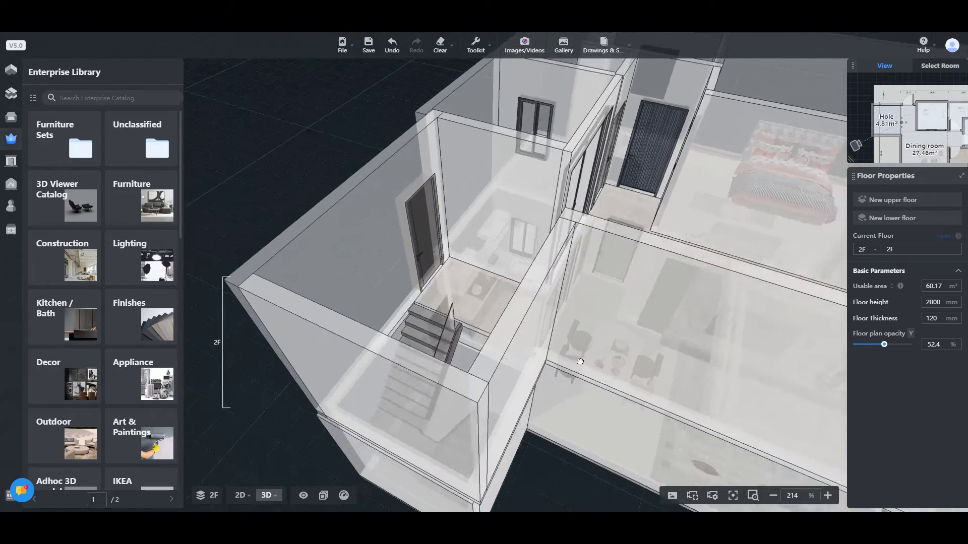
mouse_move(460, 340)
mouse_down()
mouse_move(370, 414)
mouse_move(488, 251)
mouse_up()
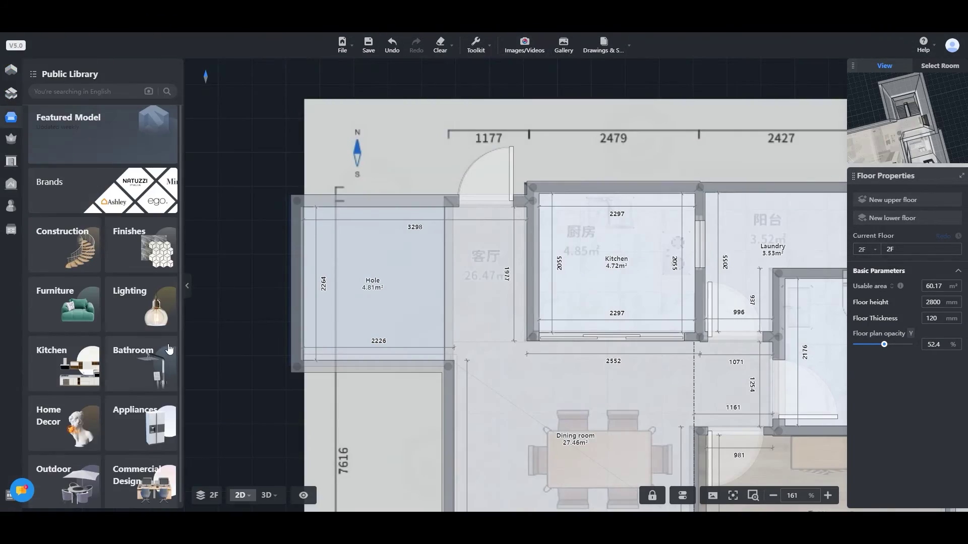
Step: Add a 2F dividing wall creating a 9.65 m² Bedroom, and retype the Kitchen as Bedroom
click(66, 243)
click(53, 305)
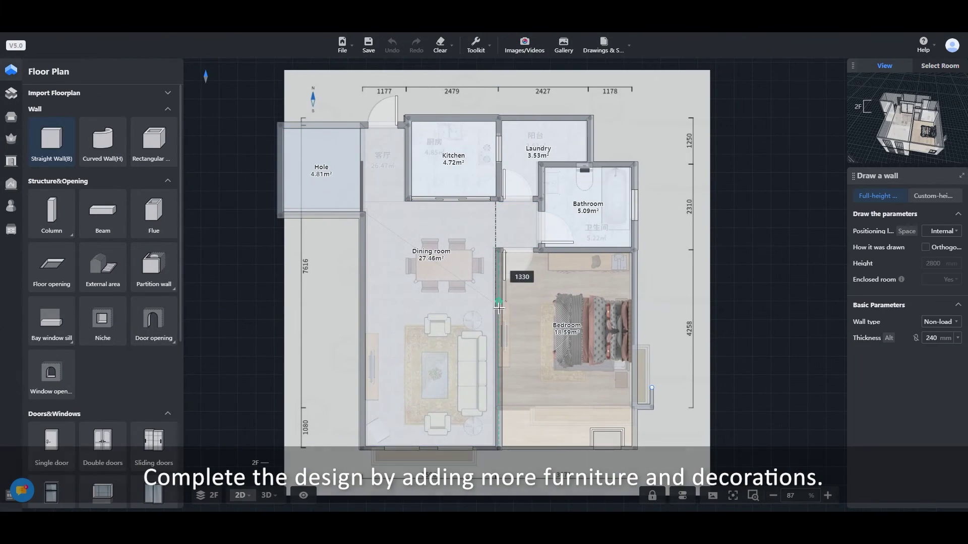
click(499, 308)
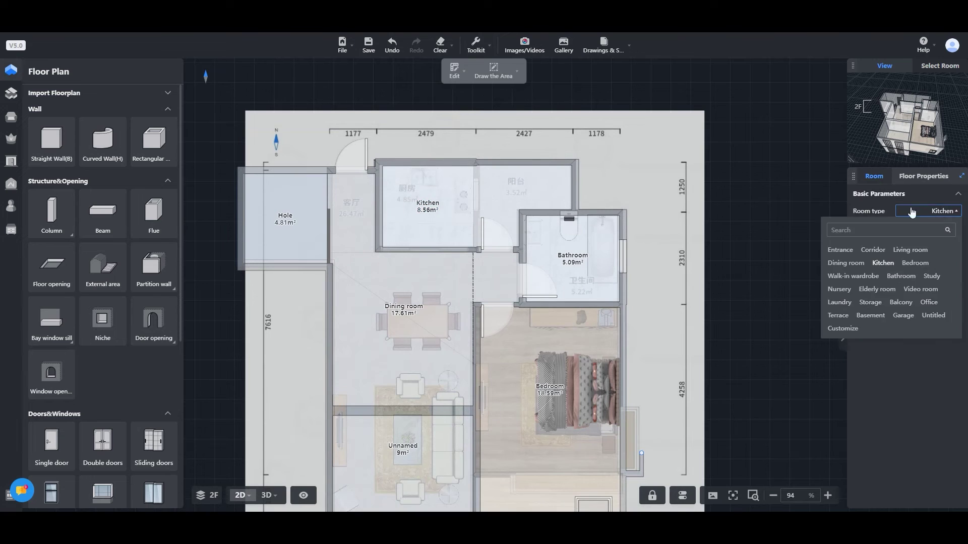
click(915, 263)
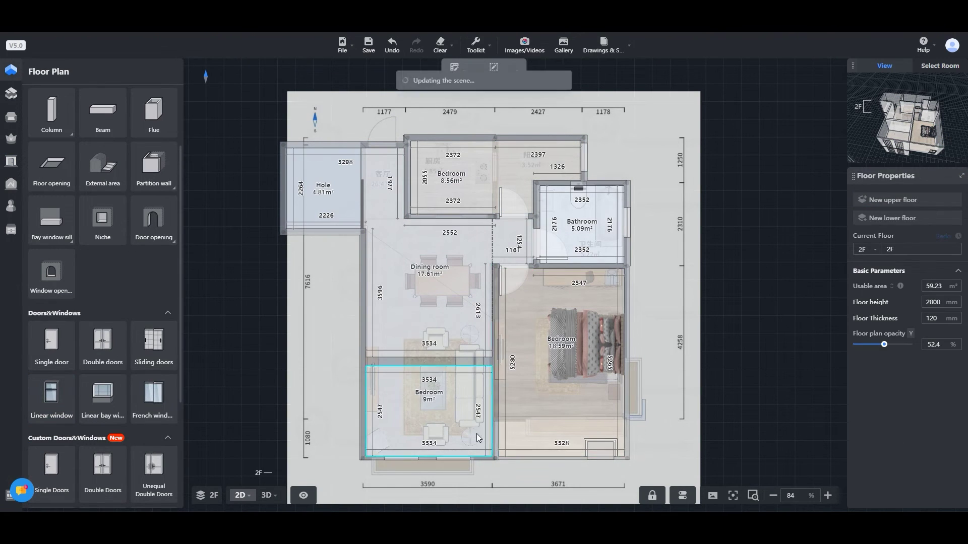
click(442, 357)
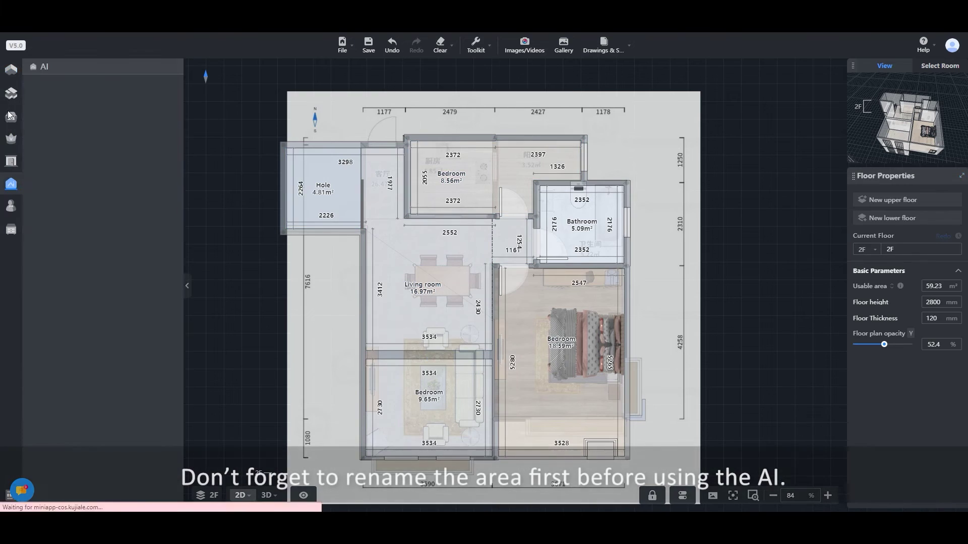